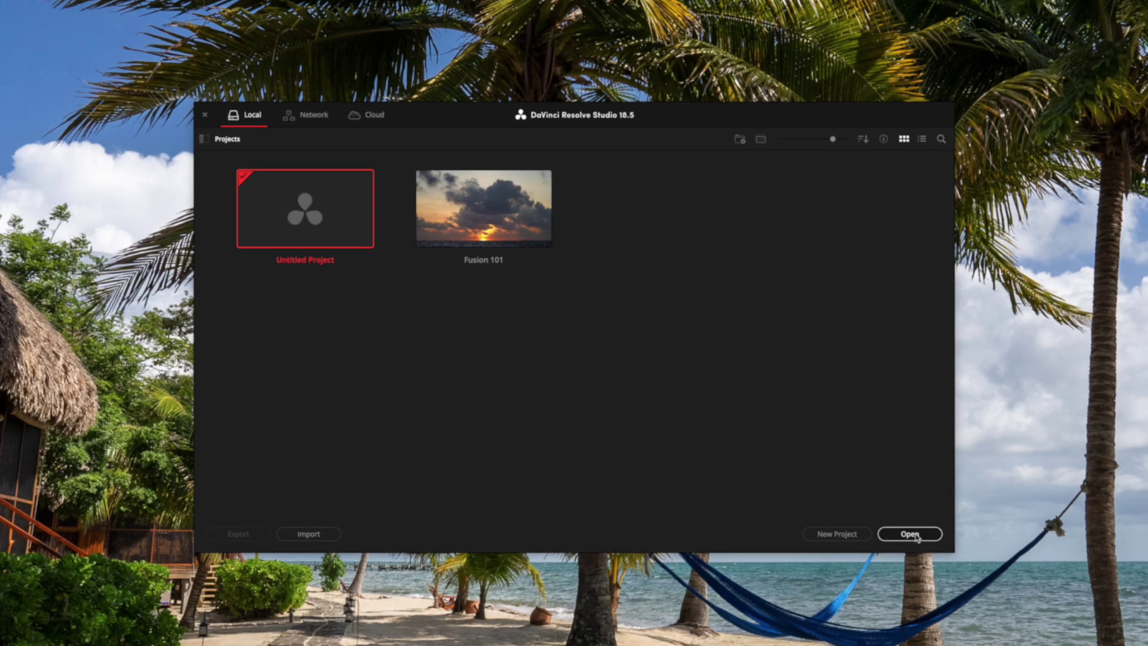
Open the Untitled Project from the Project Manager list
click(1033, 605)
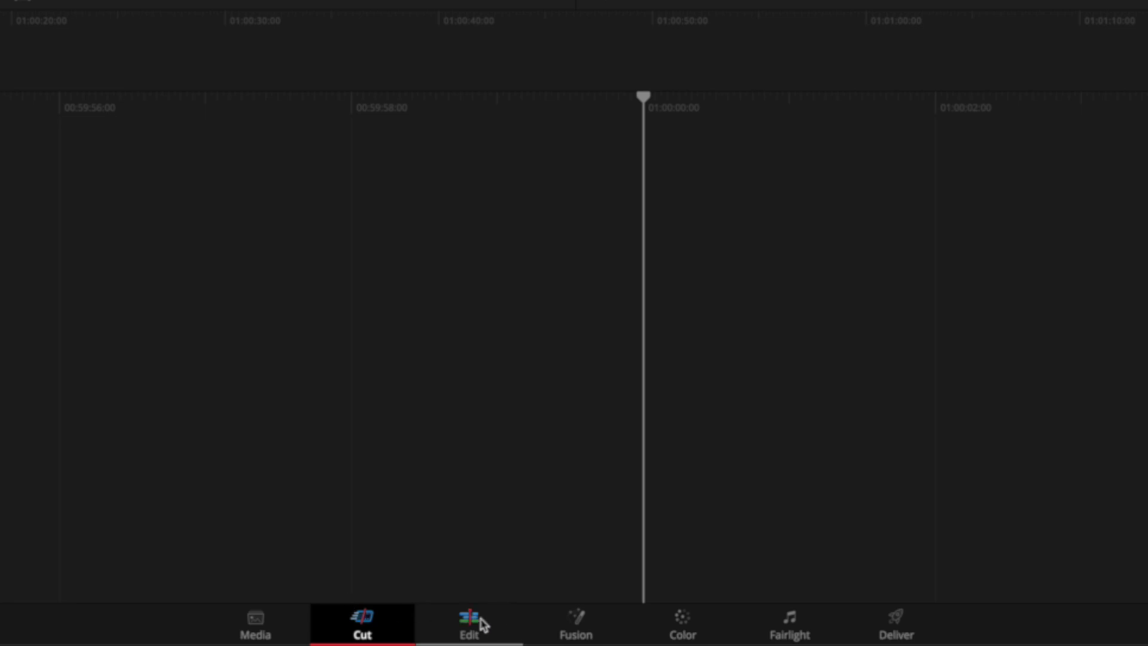
Switch to the Edit page, hide and re-show the Media Pool, and bring up the File menu
click(471, 623)
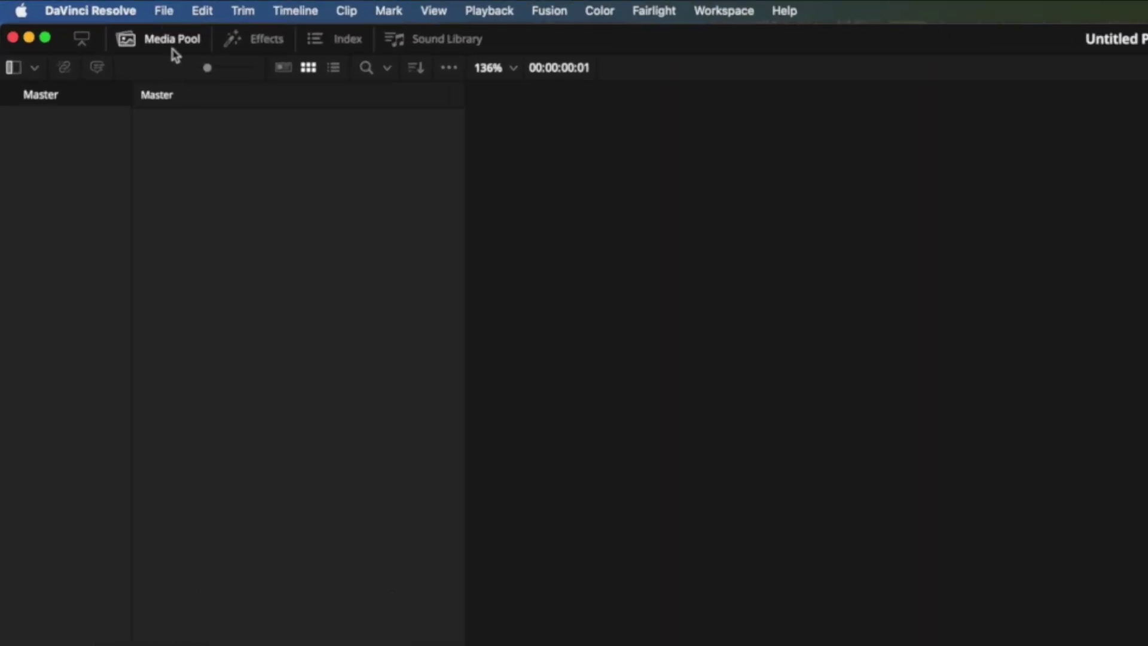
click(169, 42)
click(169, 42)
click(170, 11)
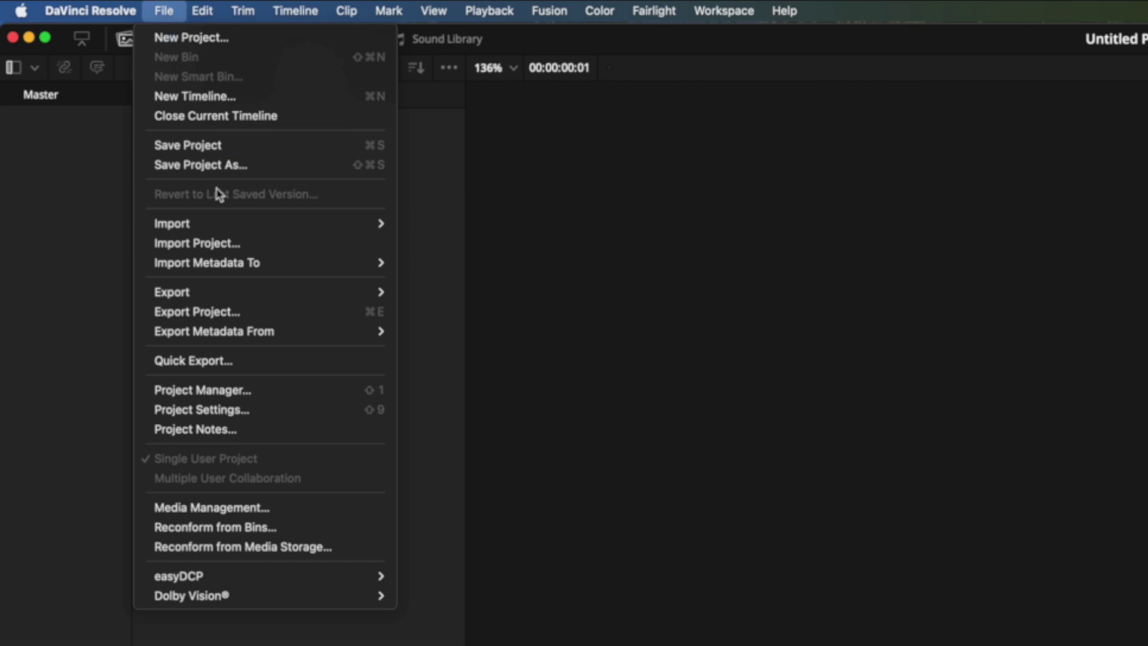
mouse_move(241, 232)
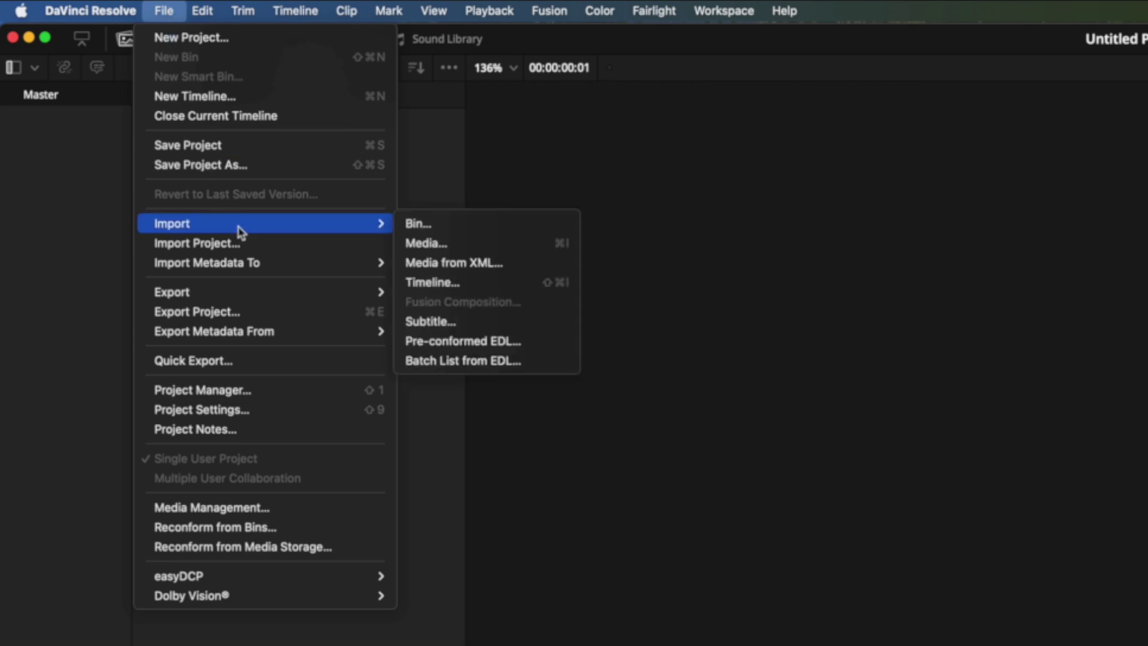
Import Pool Shots.mov, accept changing the project frame rate, and select the clip
click(520, 245)
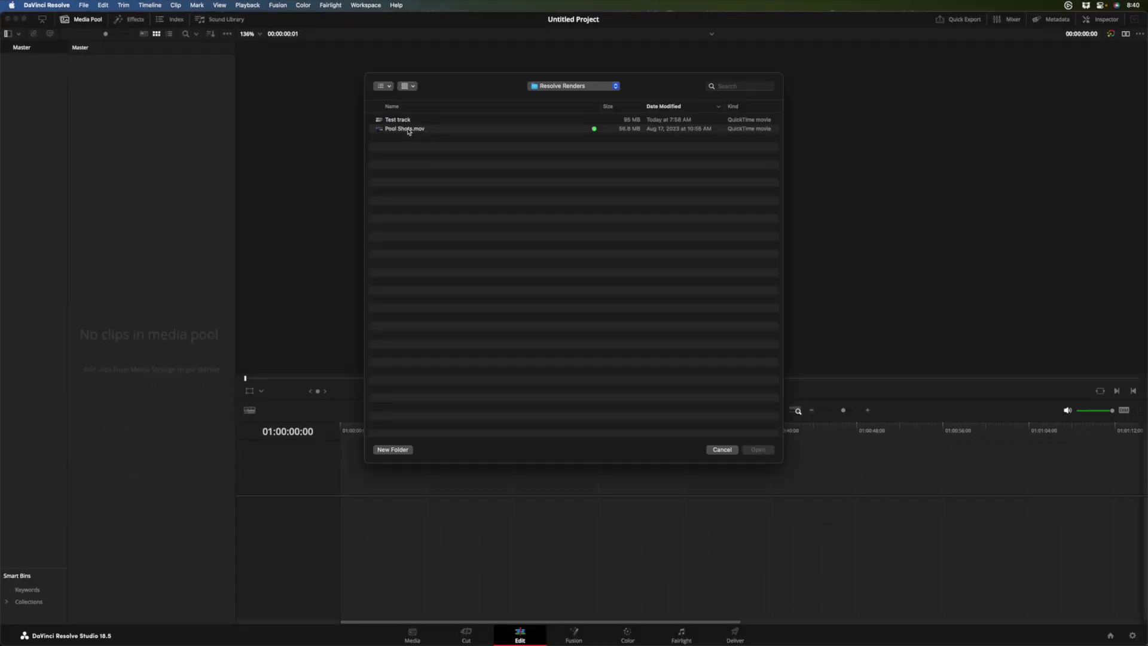
click(409, 131)
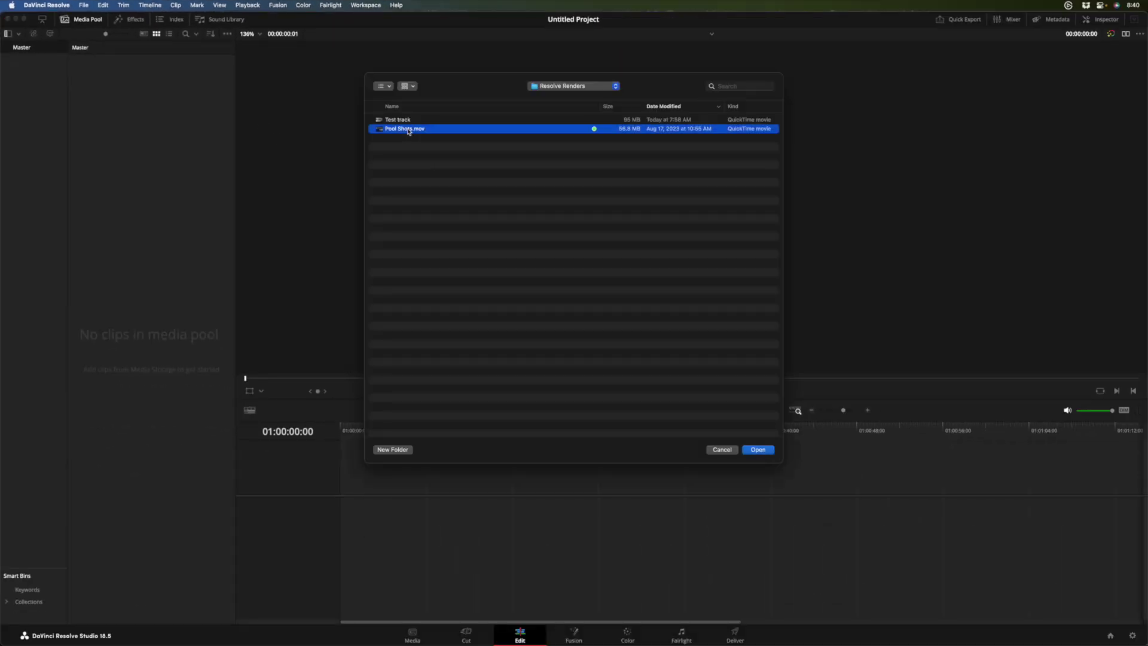
click(756, 451)
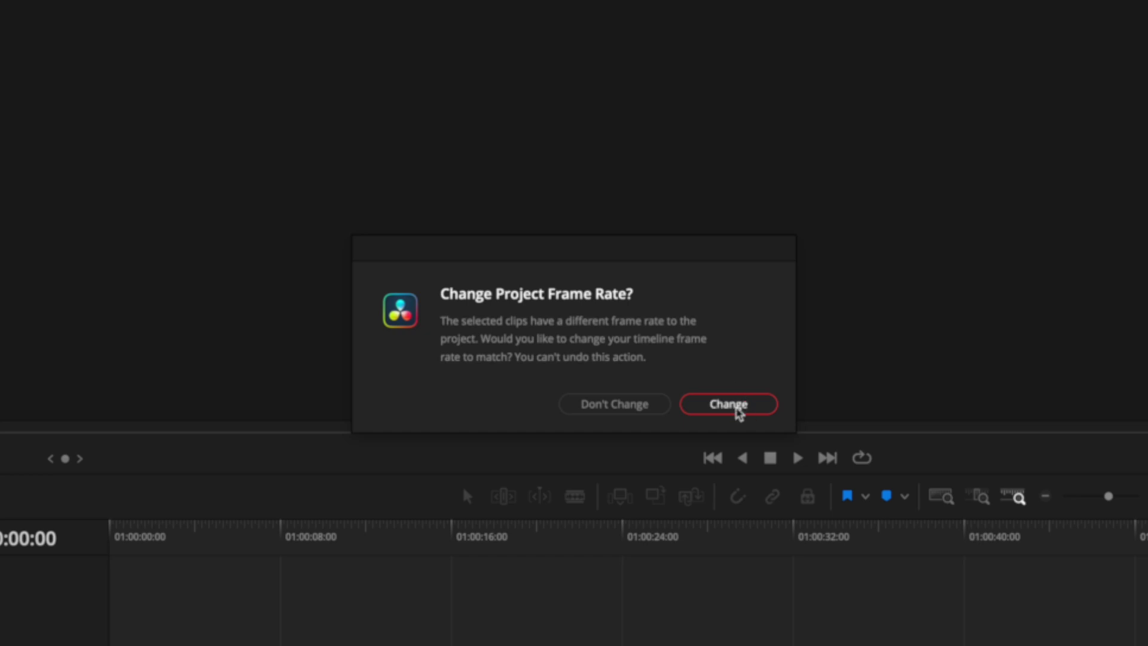
click(737, 406)
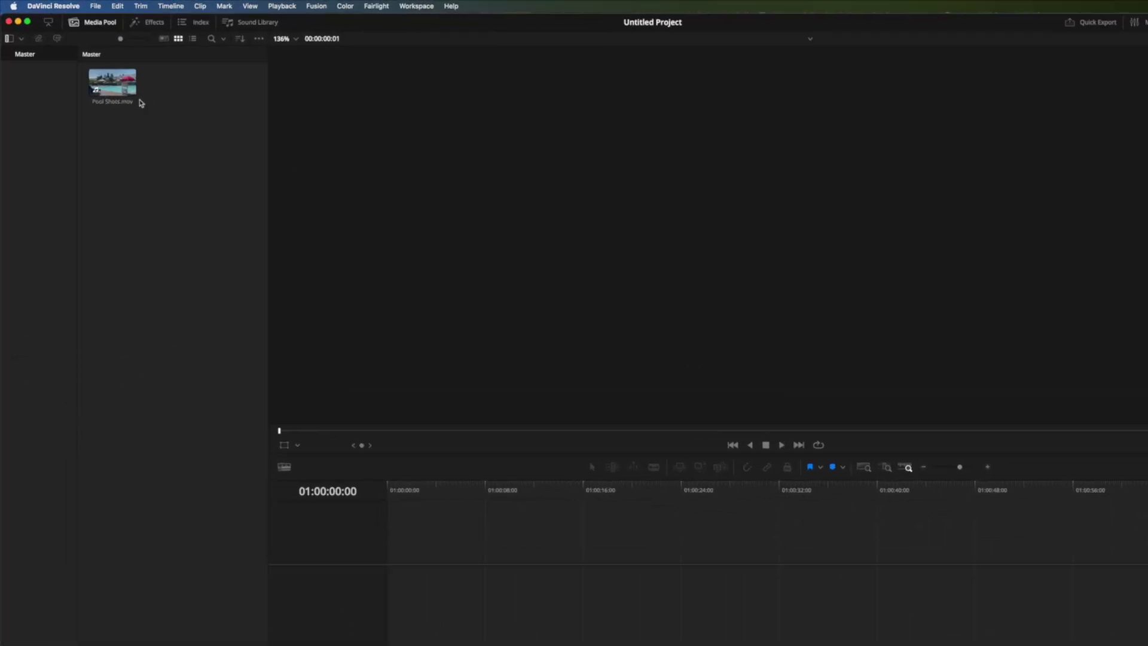
click(103, 78)
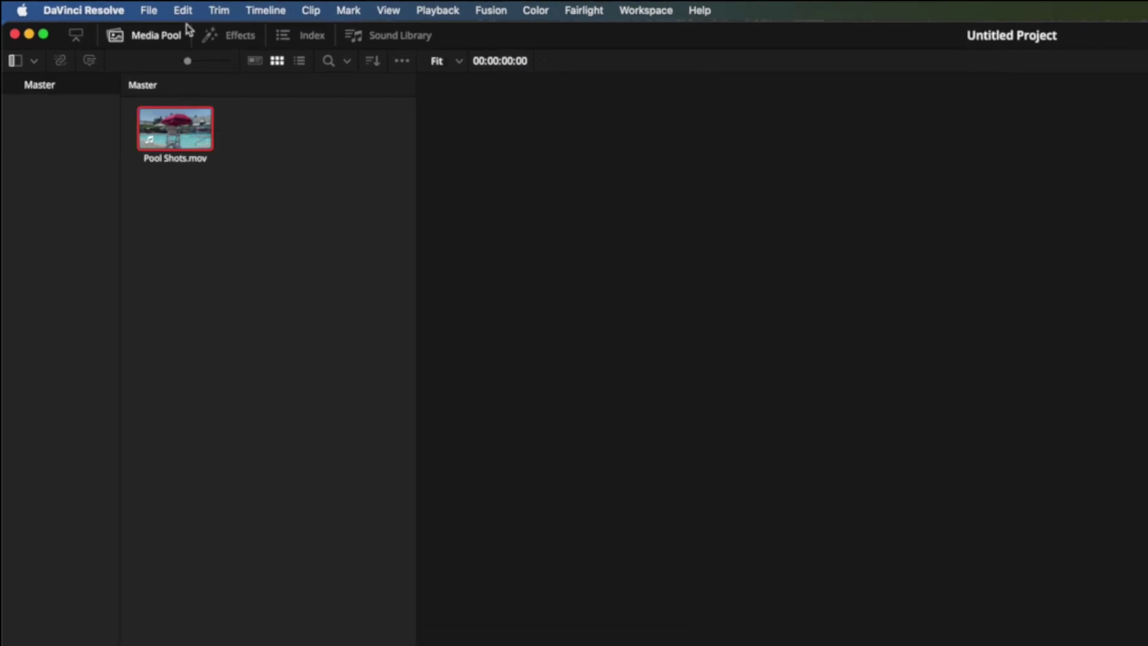
Append Pool Shots.mov to a new timeline and trim its head to 01:00:05:00
click(187, 12)
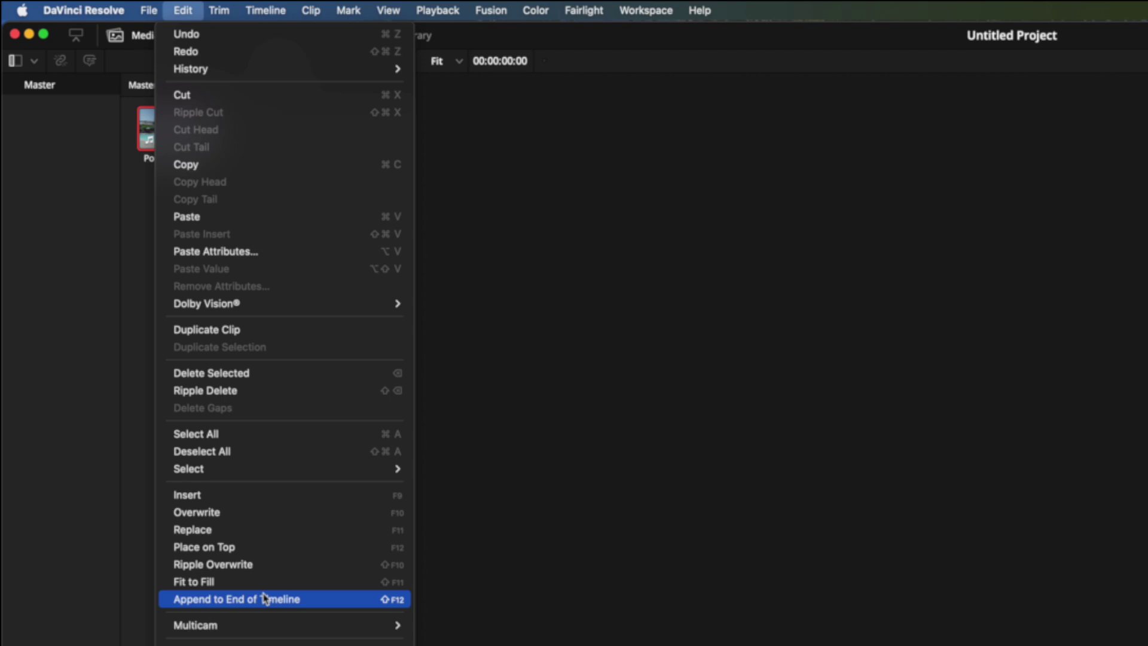
click(293, 598)
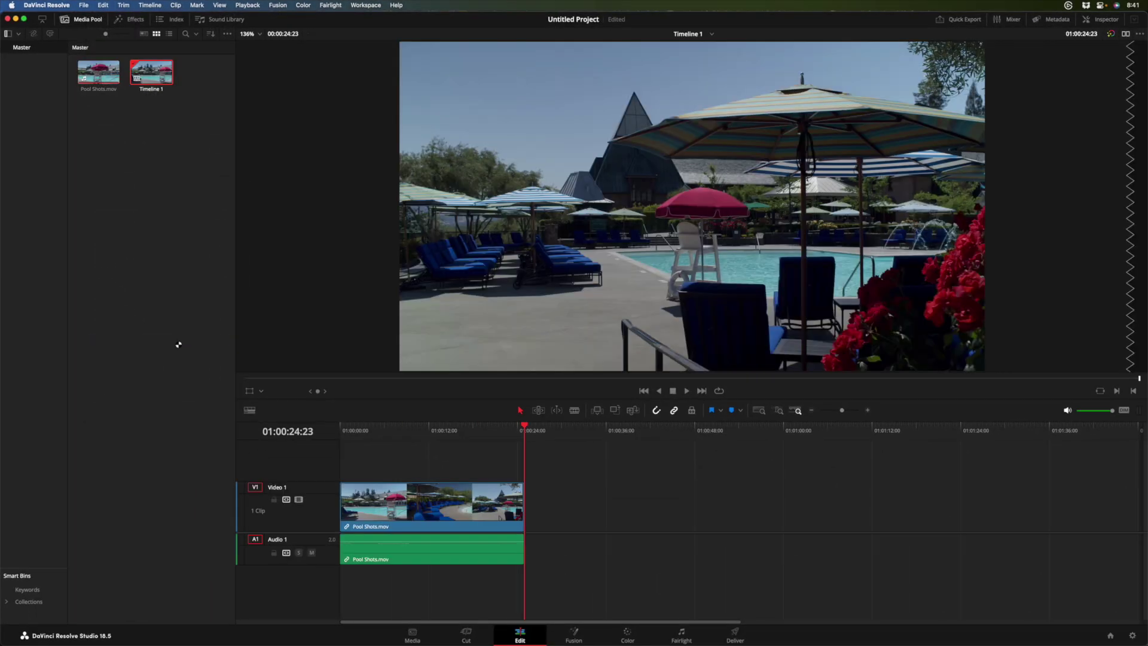
drag(353, 435, 386, 443)
key(Left)
key(Left)
key(Left)
key(Left)
key(Left)
key(Left)
key(Left)
key(Left)
key(Left)
key(Left)
key(Left)
key(Left)
key(Left)
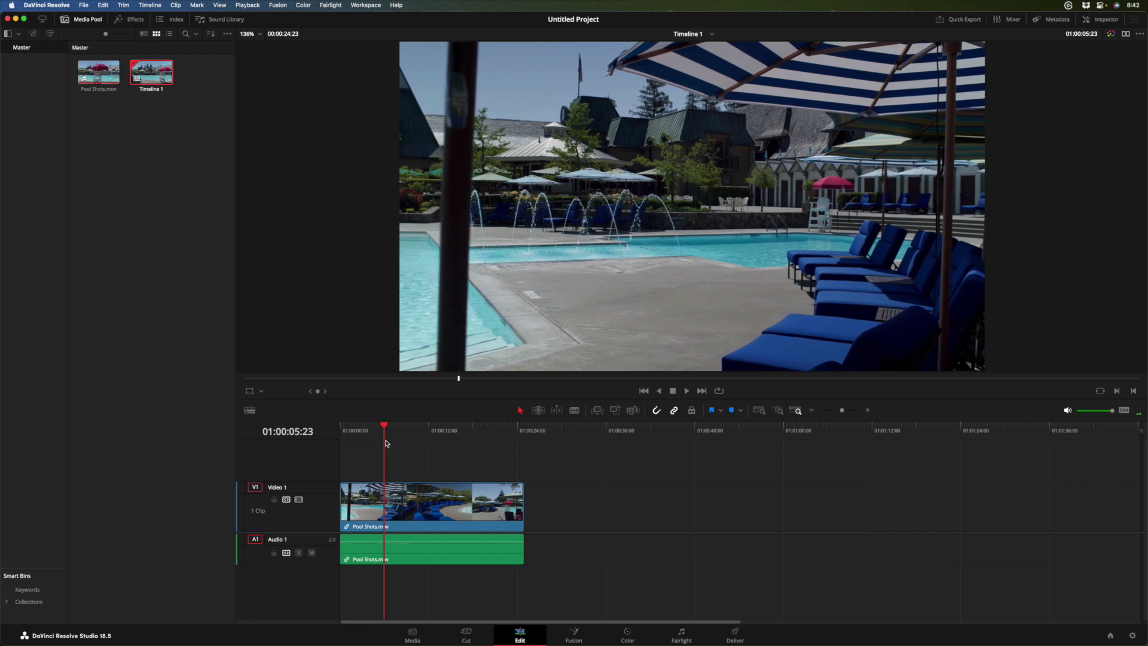
key(Left)
key(Left)
key(Left)
key(Left)
key(Left)
key(Left)
key(Left)
key(Left)
key(Left)
key(Left)
key(Left)
key(Left)
key(Left)
key(Left)
key(Left)
key(Left)
key(Left)
key(Left)
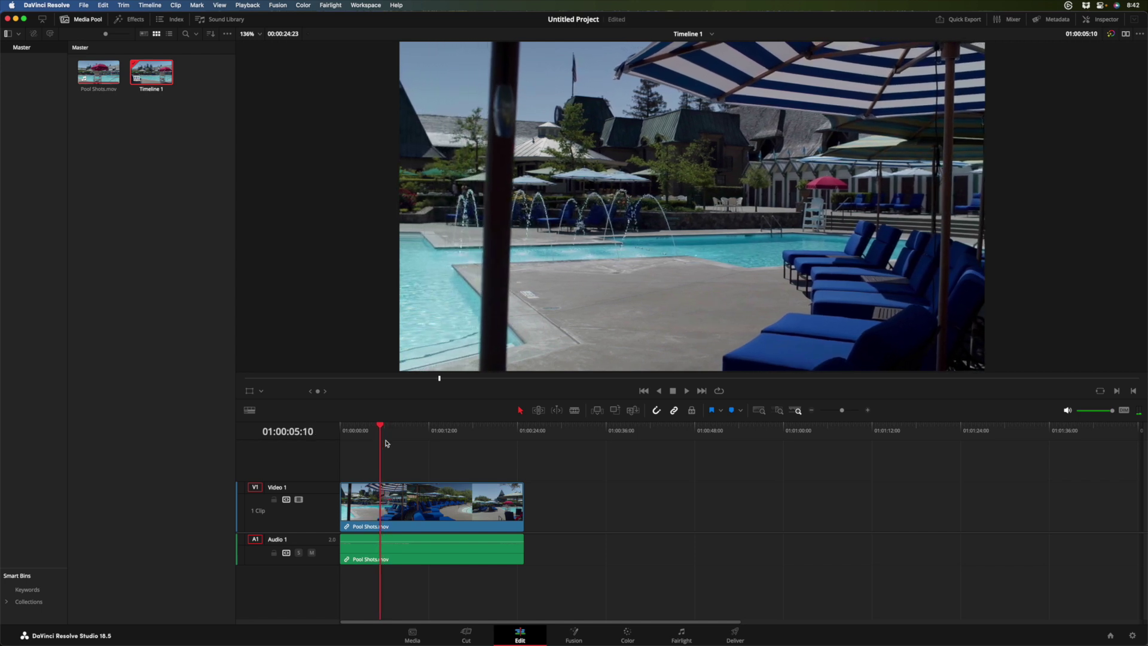
key(Right)
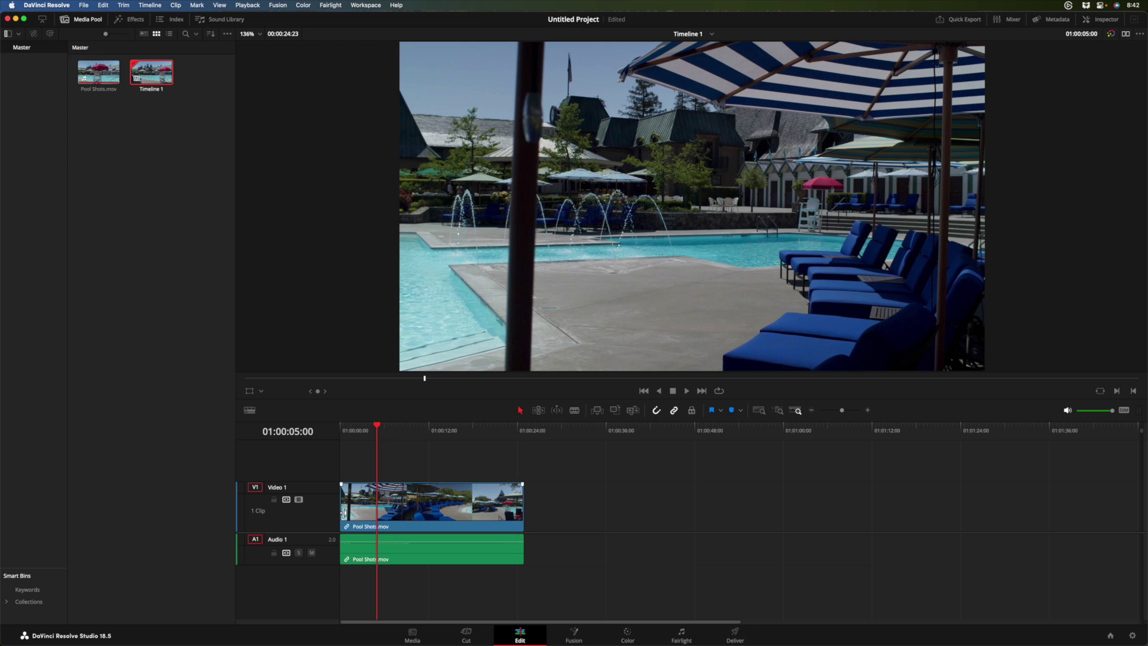
drag(340, 512, 377, 512)
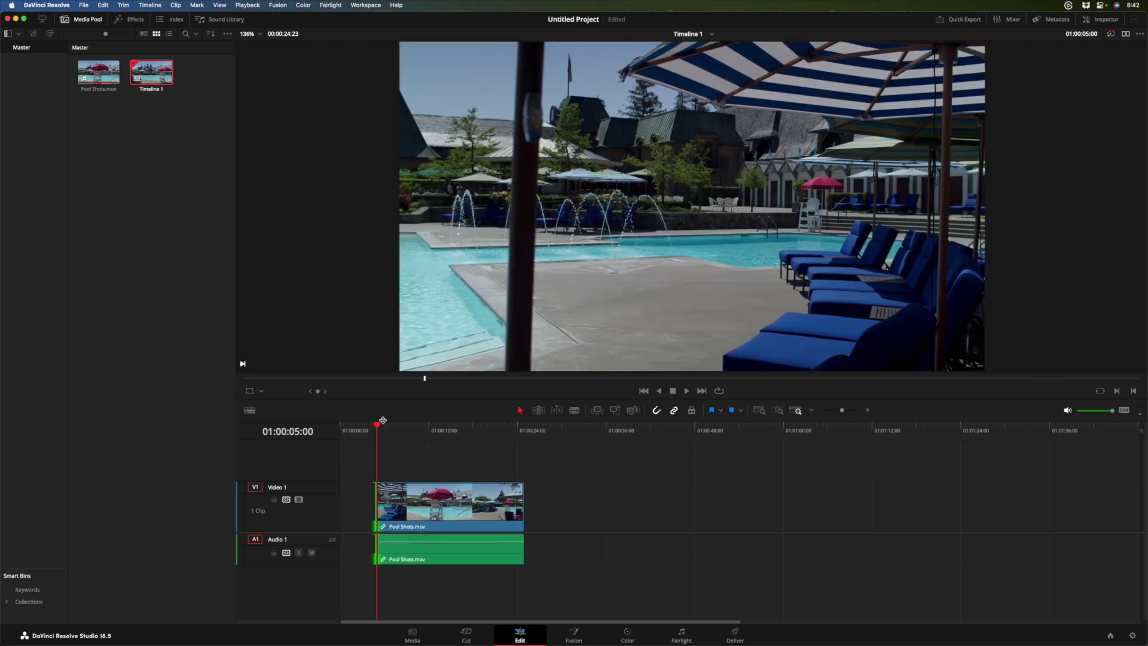
Trim the clip's tail at the pool shot's last frame, 01:00:09:04, and park at 01:00:07:00
mouse_move(387, 429)
mouse_down()
mouse_move(397, 453)
mouse_move(410, 428)
mouse_up()
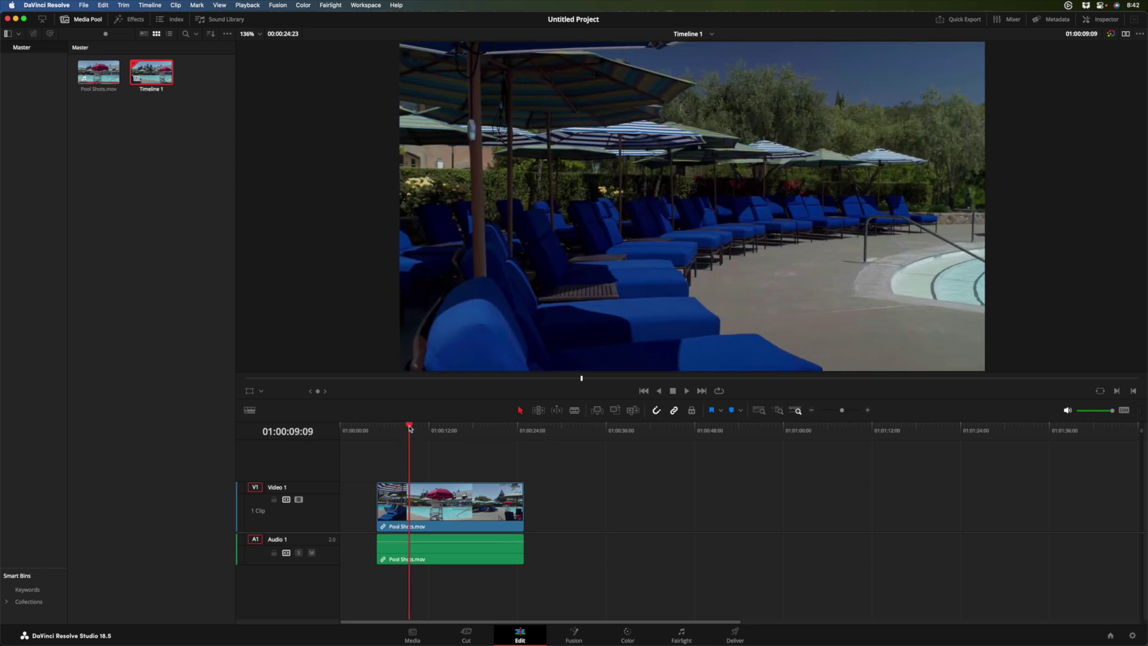
key(Left)
key(Left)
key(Left)
key(Left)
key(Left)
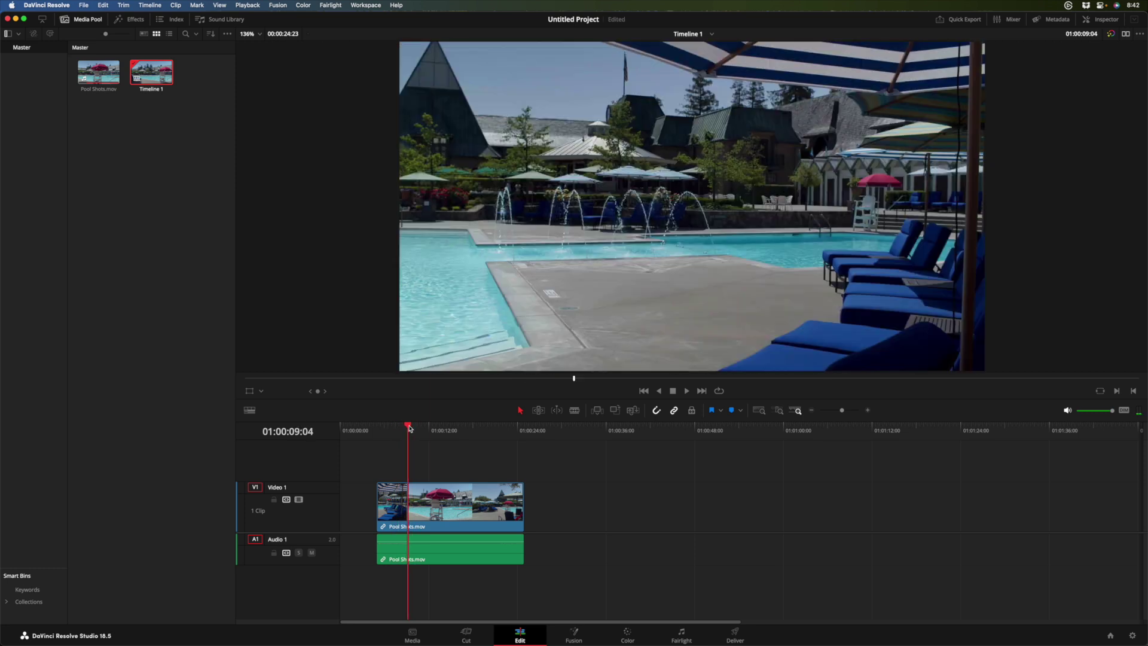
key(shift+bracketright)
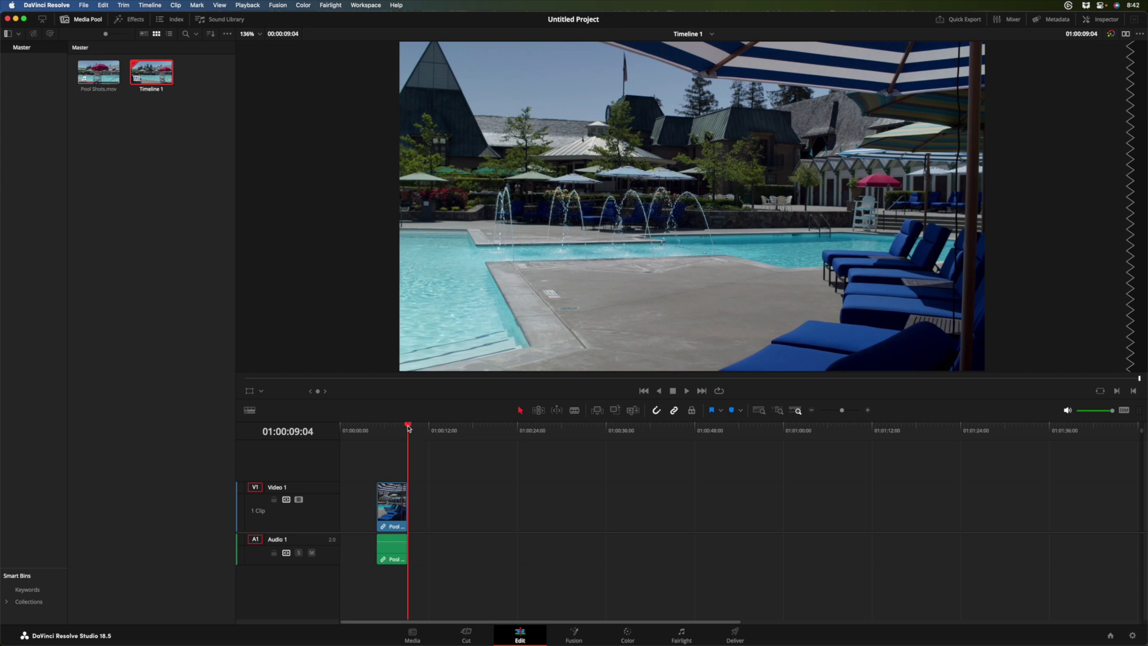
drag(405, 428, 380, 427)
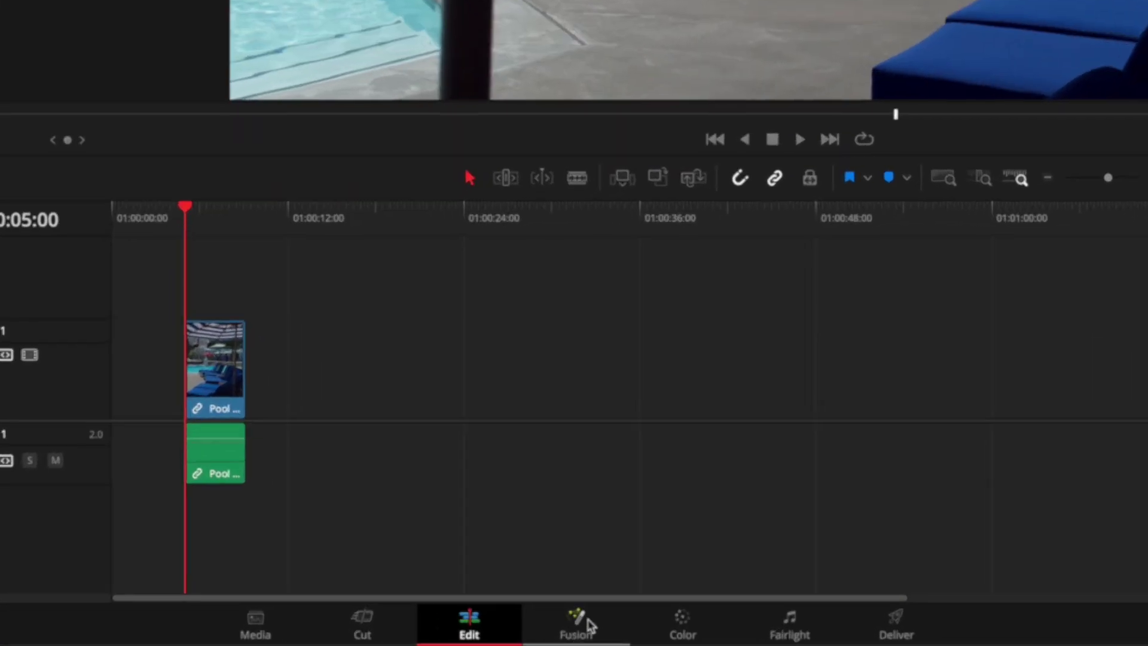
click(588, 625)
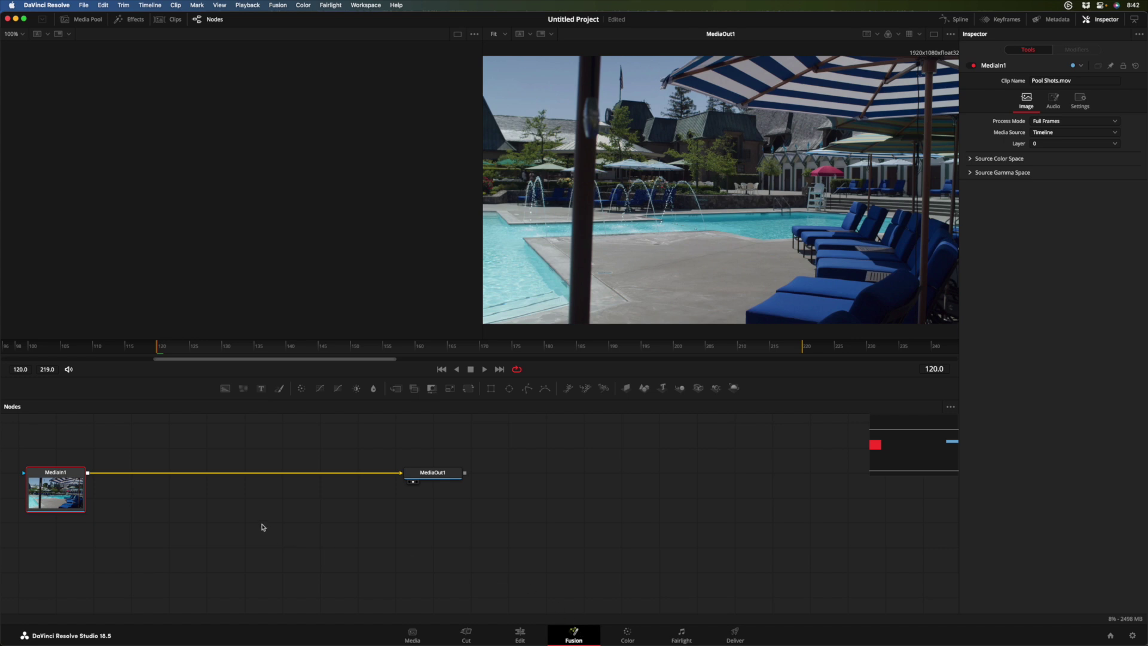
Split Fusion into two viewers and load MediaIn1 into the left one beside MediaOut1
drag(256, 518, 454, 510)
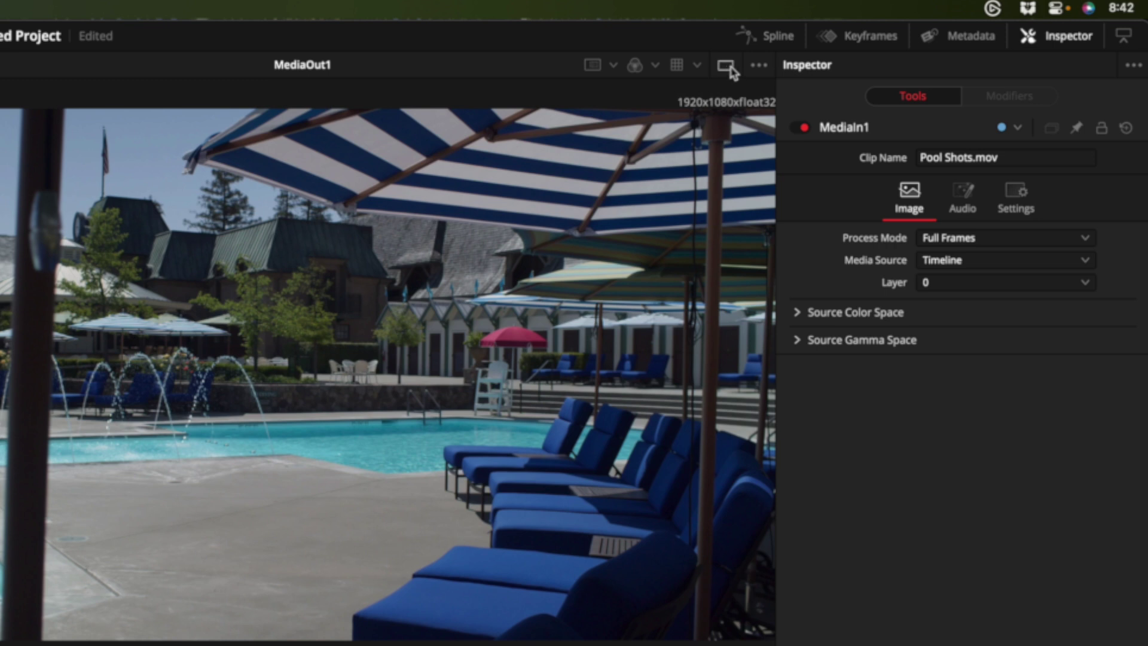
click(934, 34)
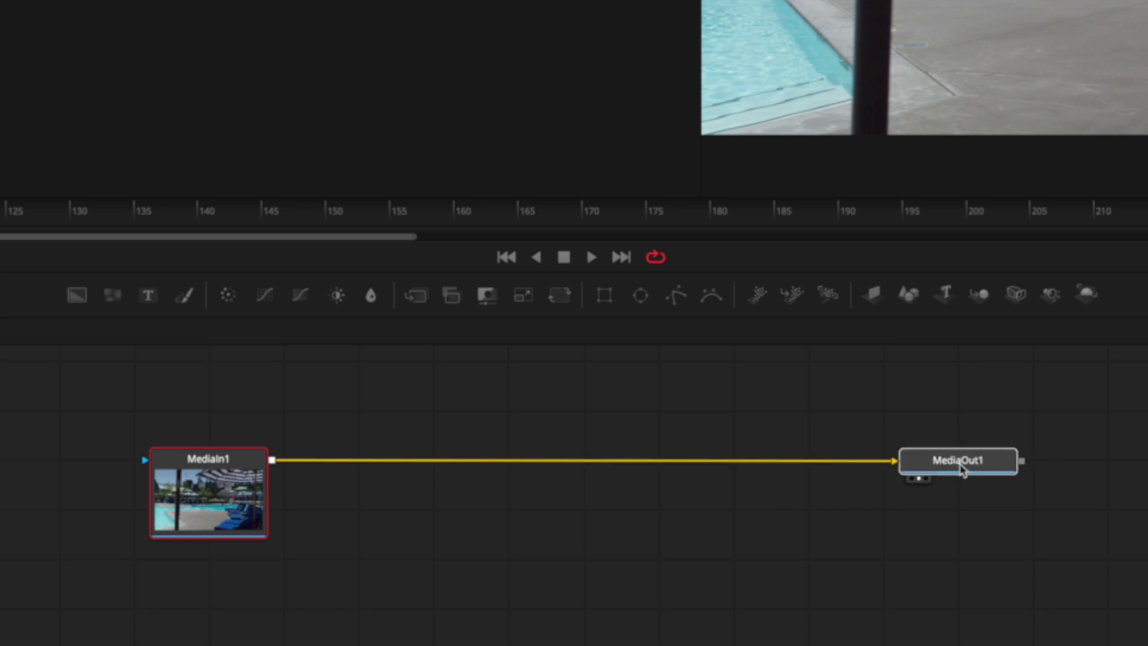
click(915, 464)
click(203, 502)
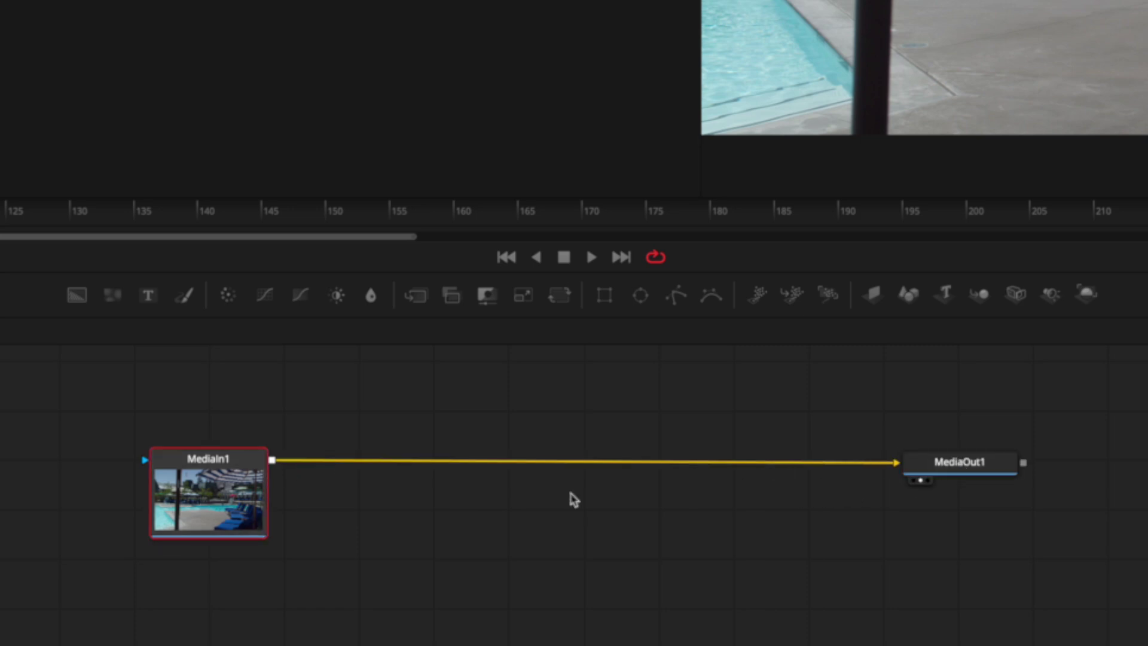
click(967, 472)
click(220, 501)
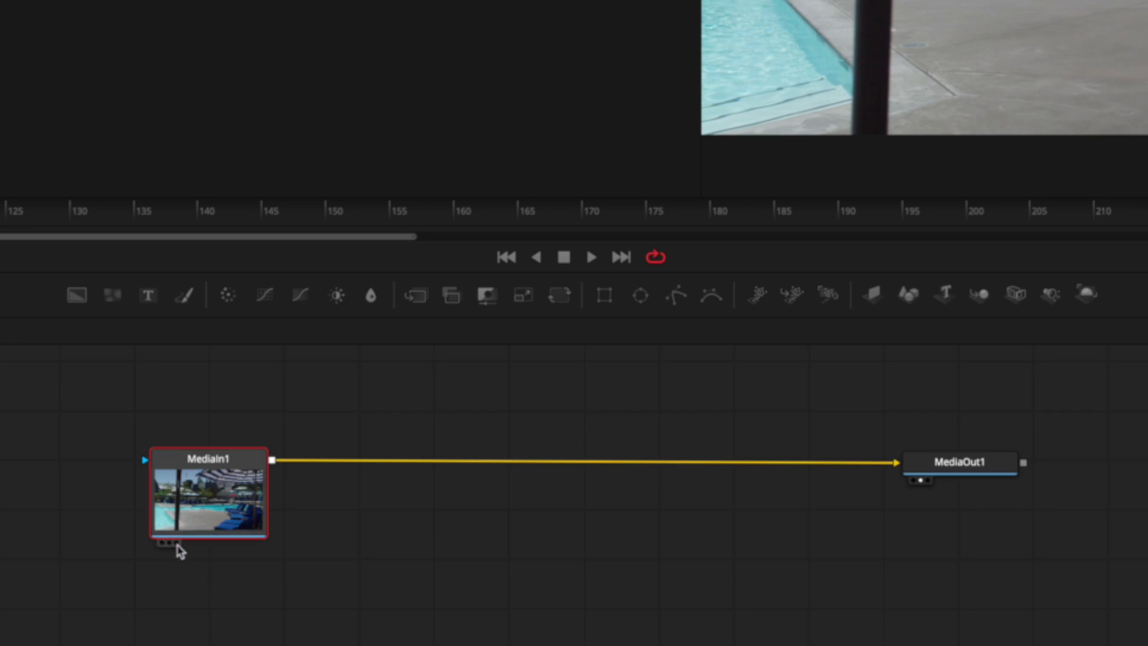
mouse_move(198, 538)
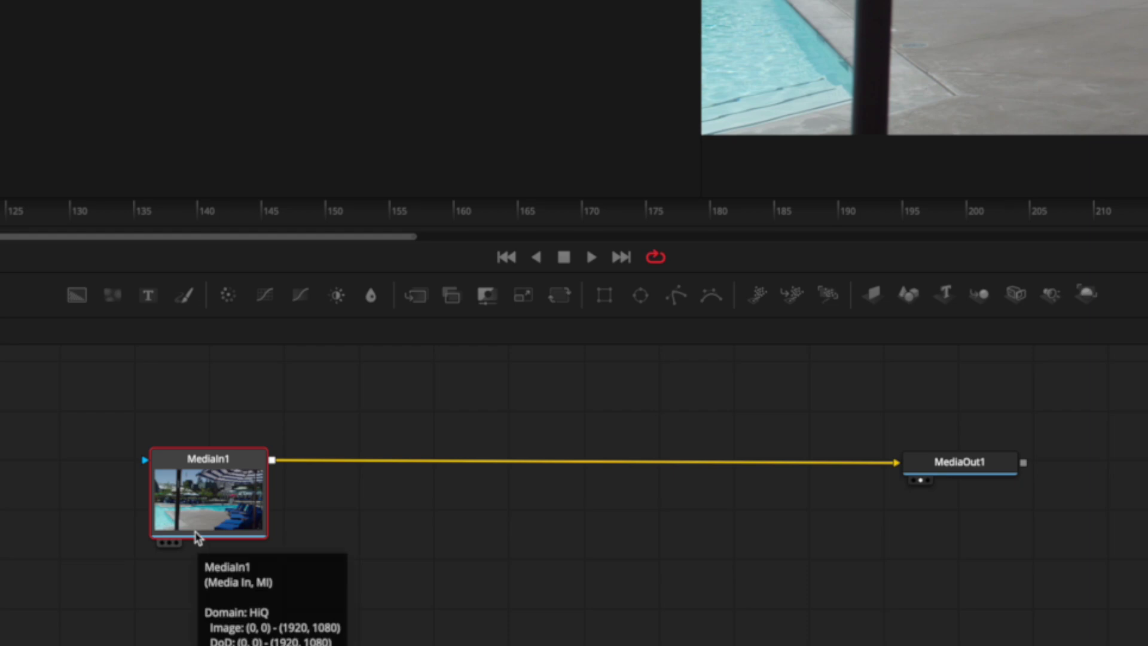
key(1)
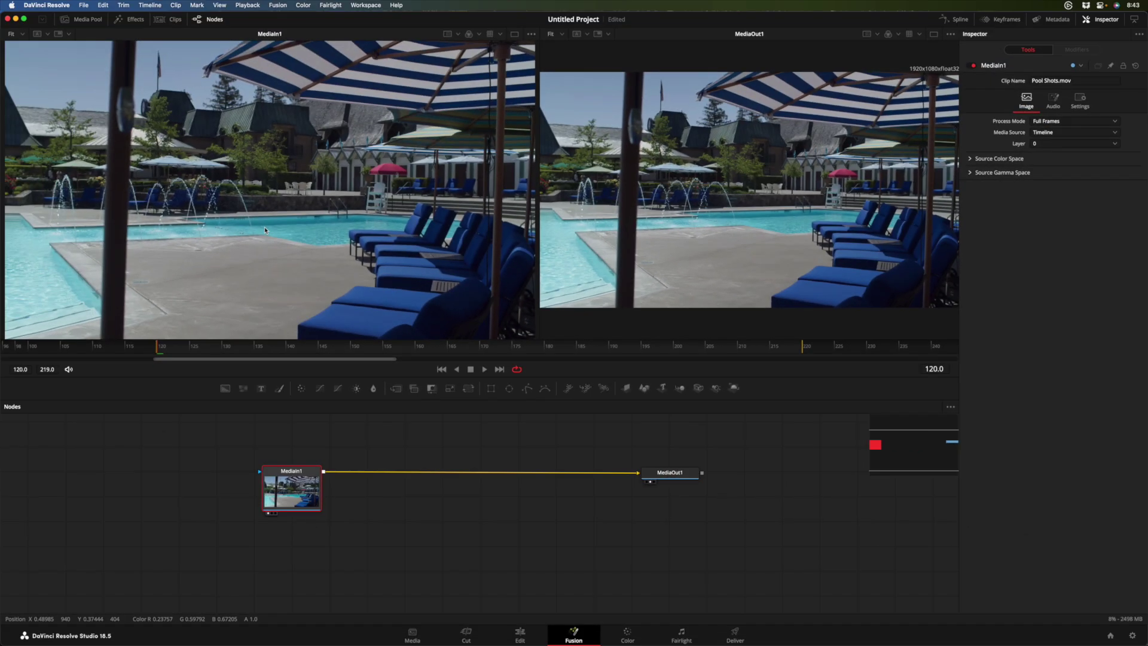
Widen the right viewer, play the pool clip, stop at frame 120, and show MediaIn1's settings
click(671, 474)
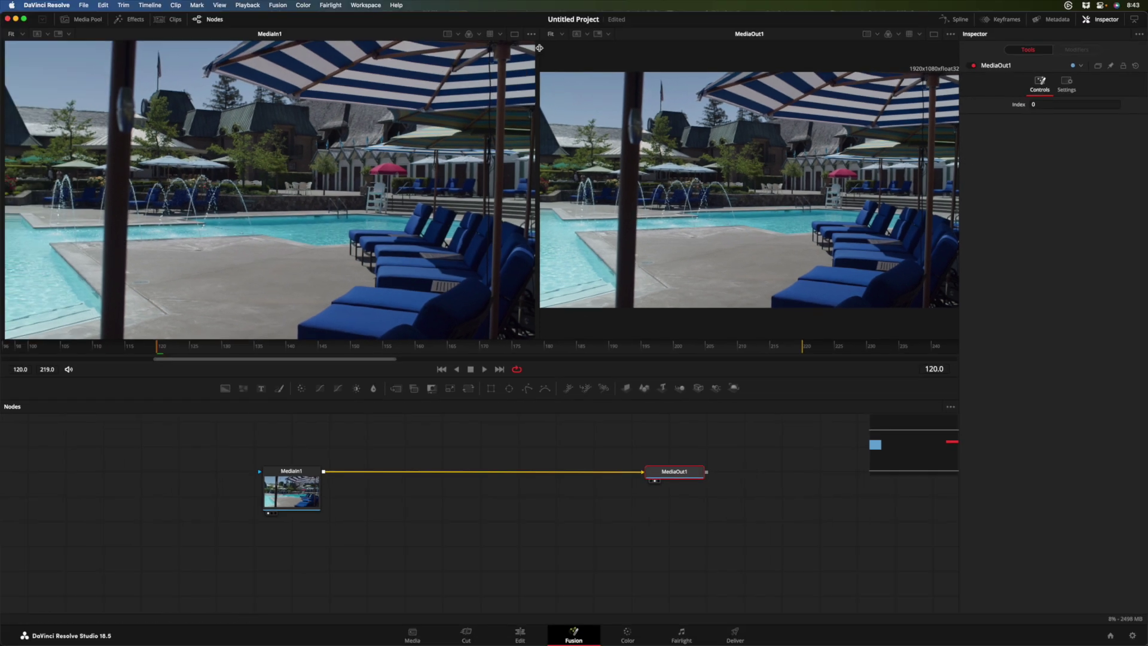
drag(539, 47, 476, 48)
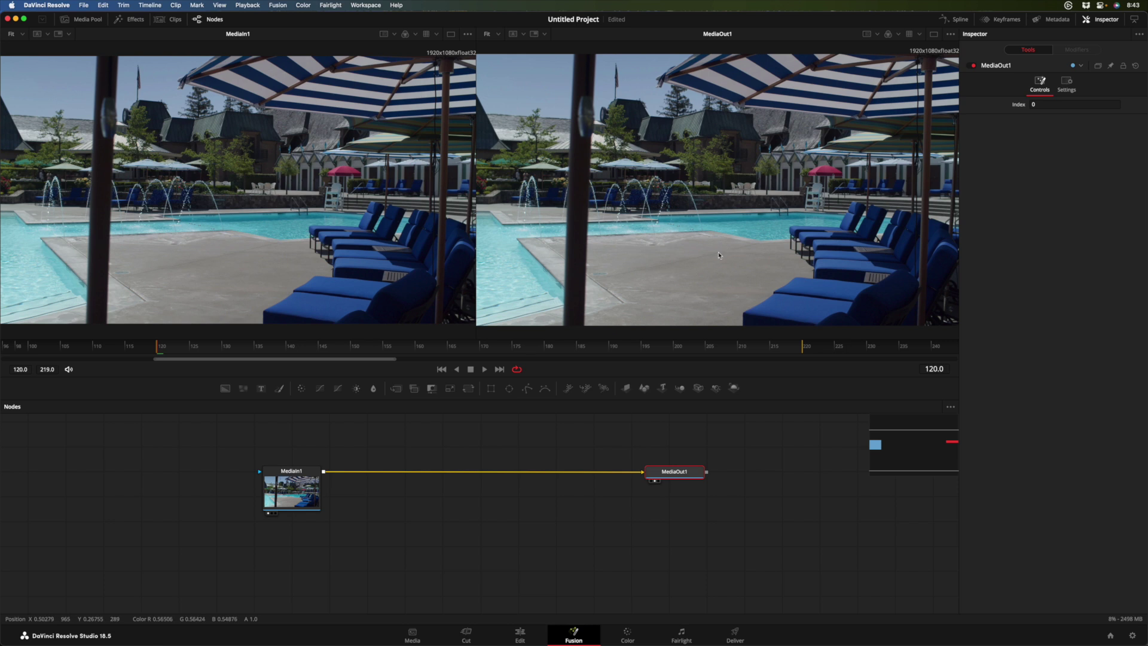
click(643, 347)
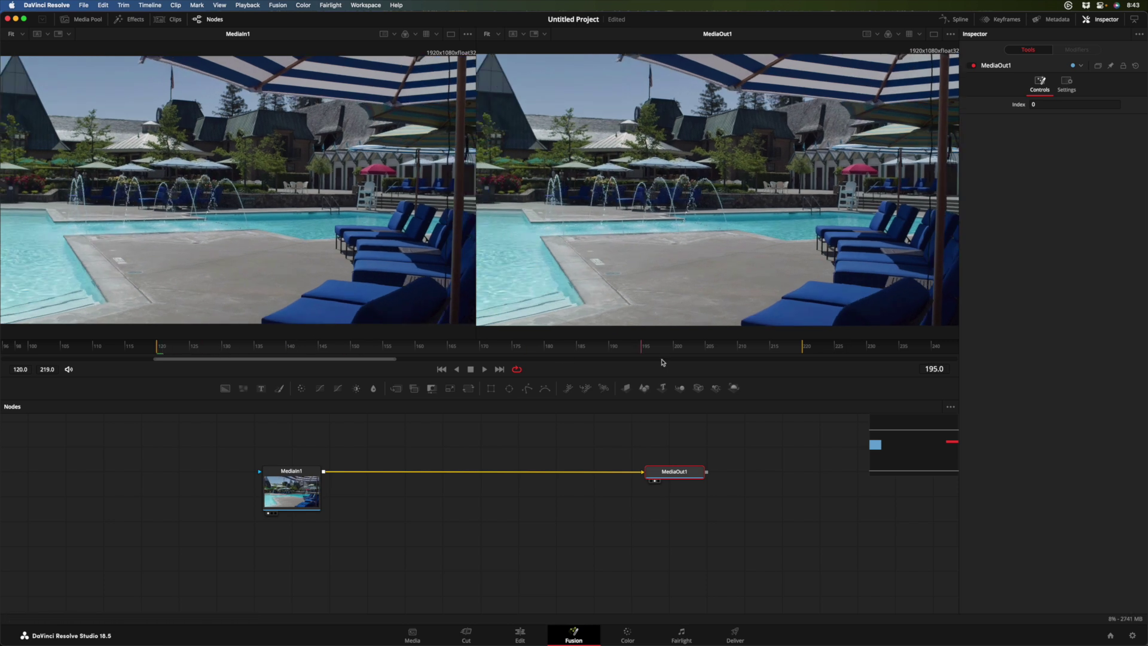
click(170, 348)
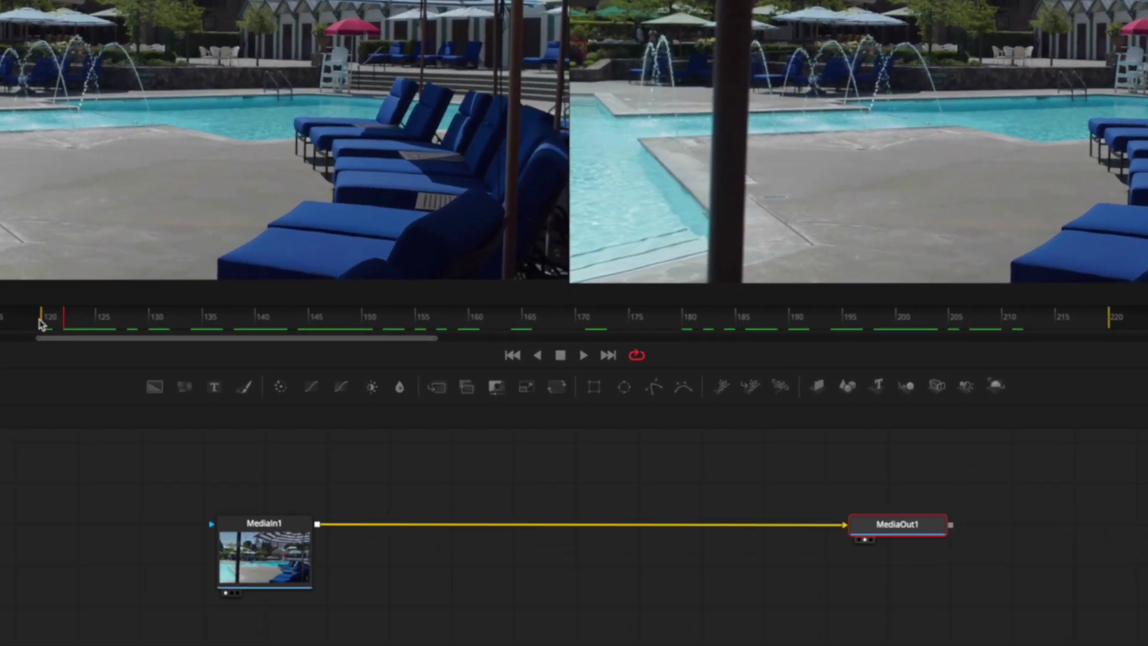
mouse_move(62, 318)
mouse_down()
mouse_move(1066, 341)
mouse_move(42, 327)
mouse_up()
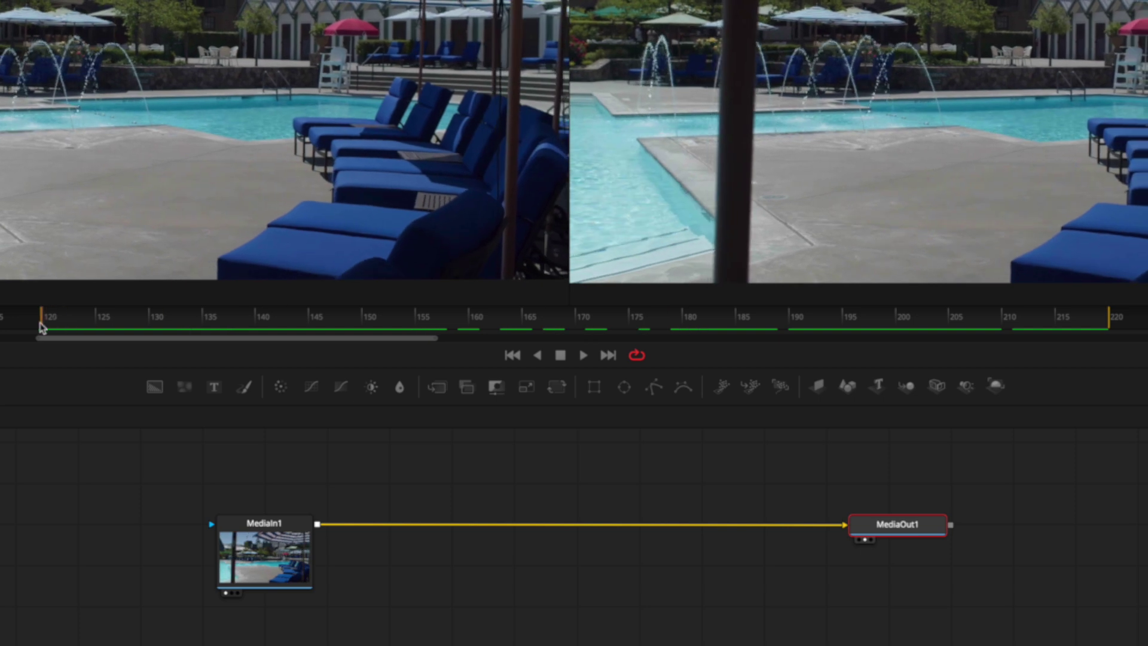
key(space)
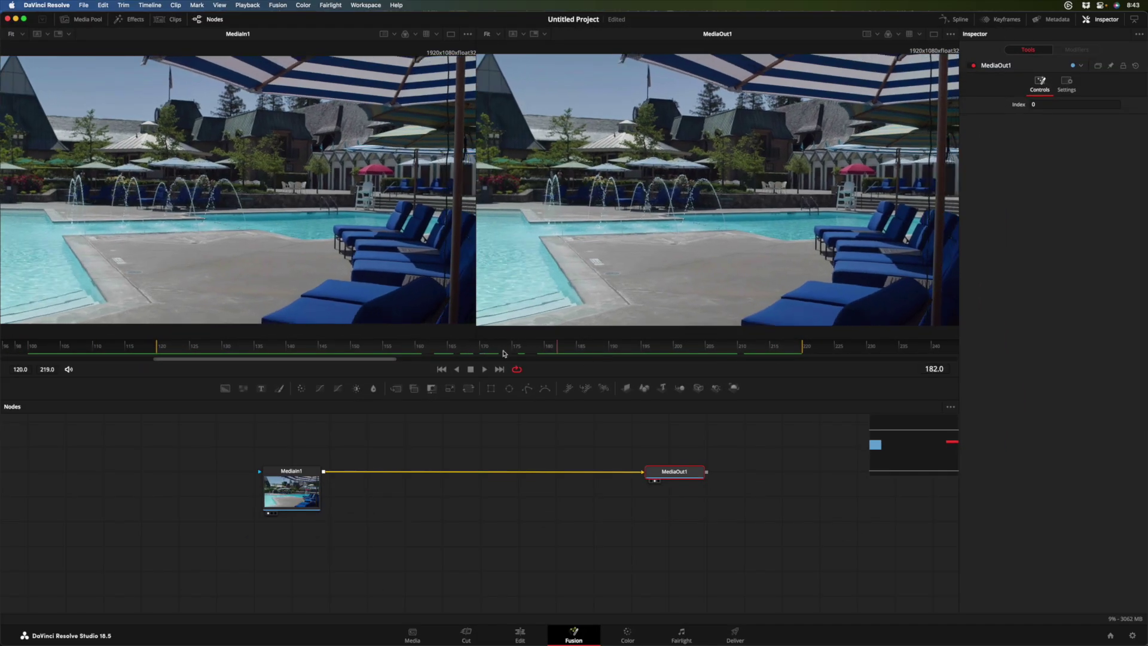
key(space)
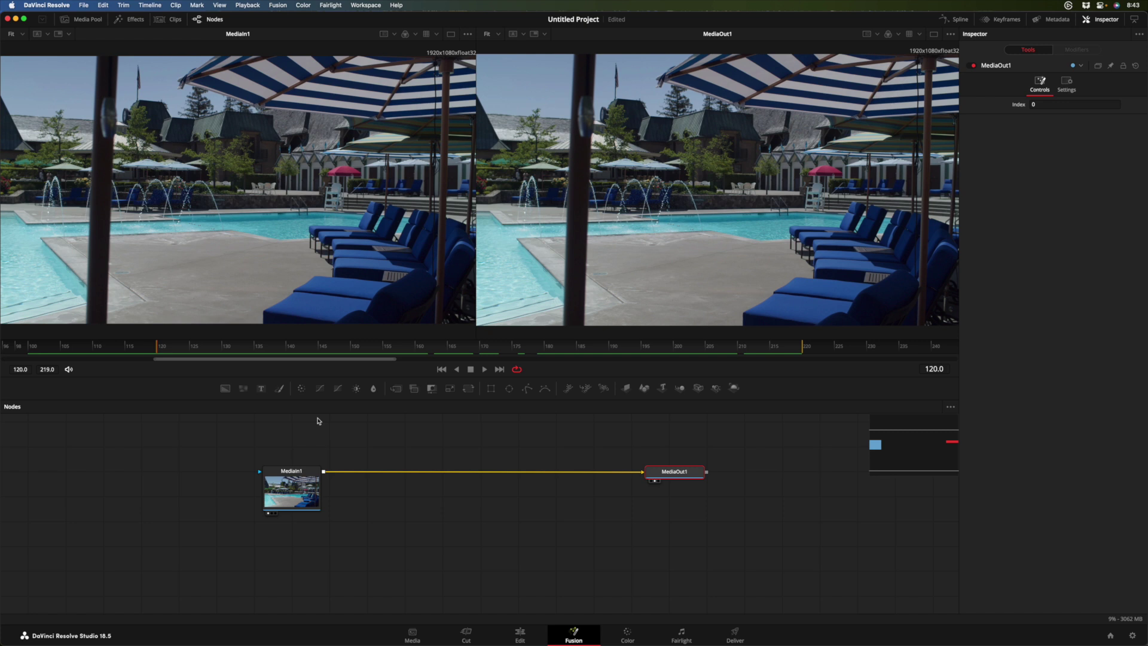
click(300, 494)
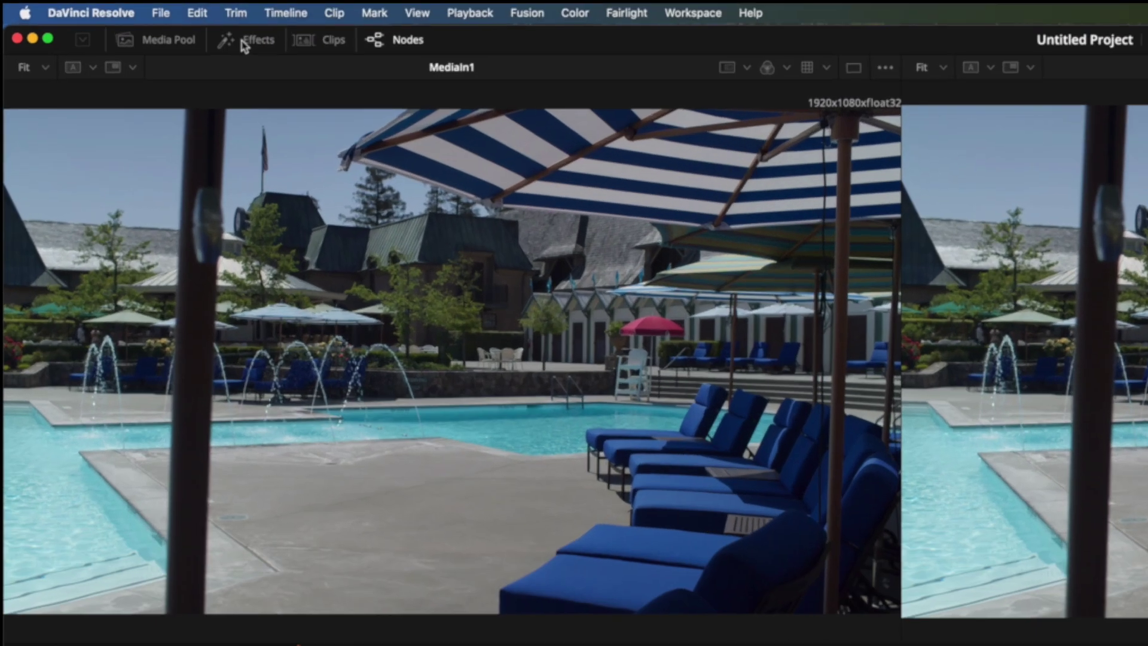
Open Effects and scroll the Fusion Tools list down to the Tracking category
click(127, 21)
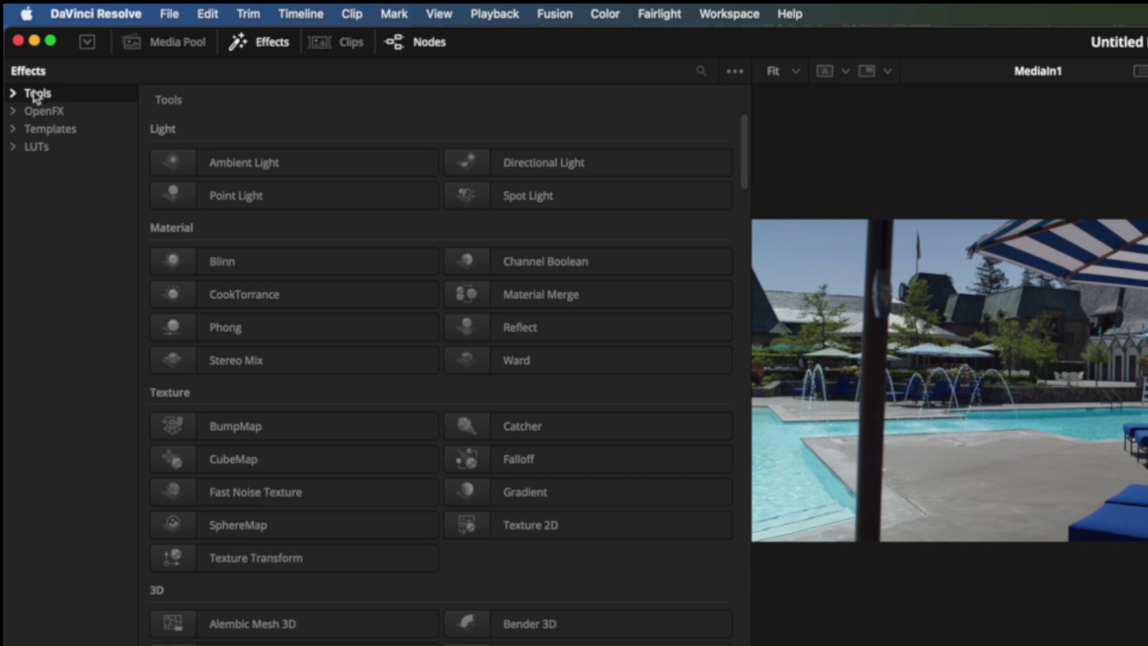
click(13, 113)
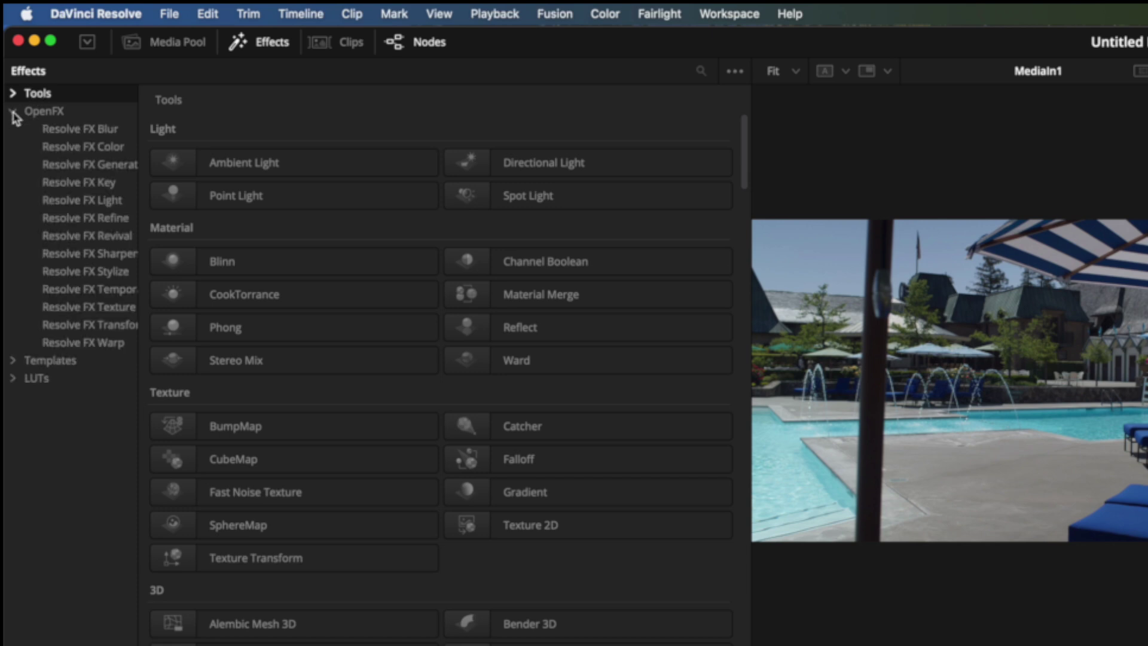
click(13, 112)
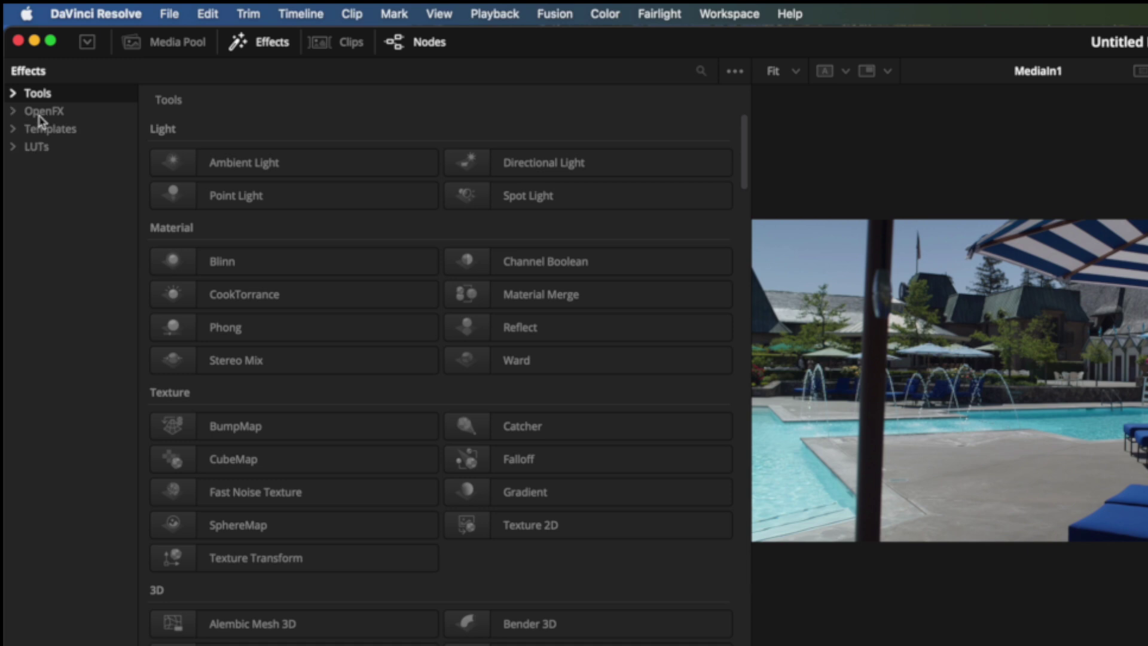
scroll(531, 403, down, 15)
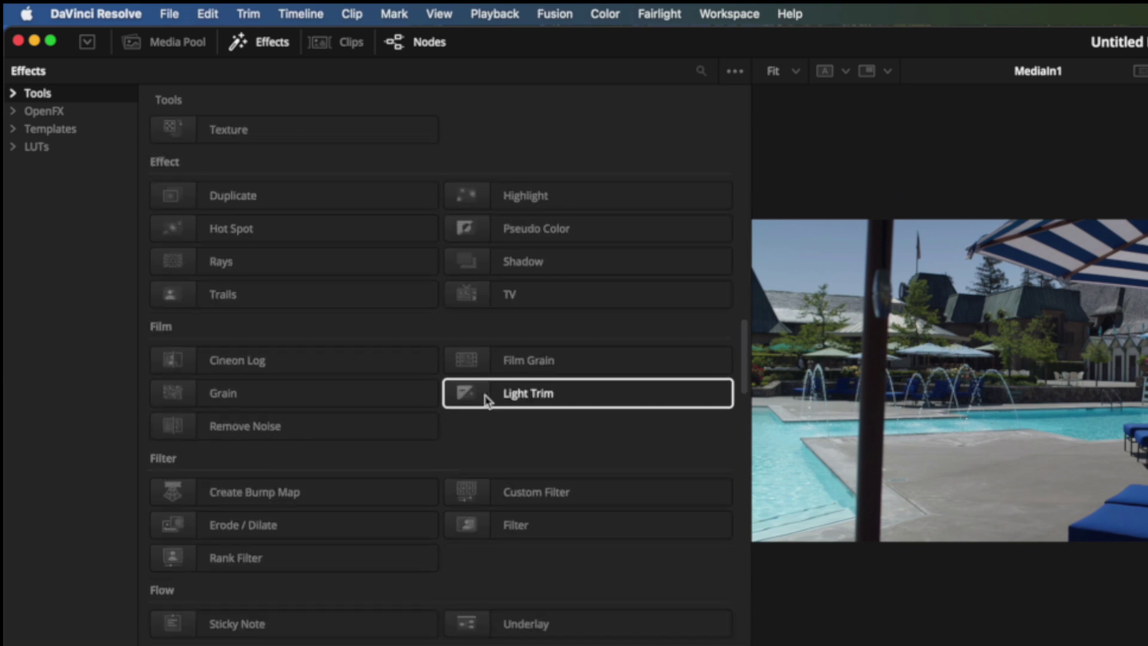
scroll(488, 401, down, 20)
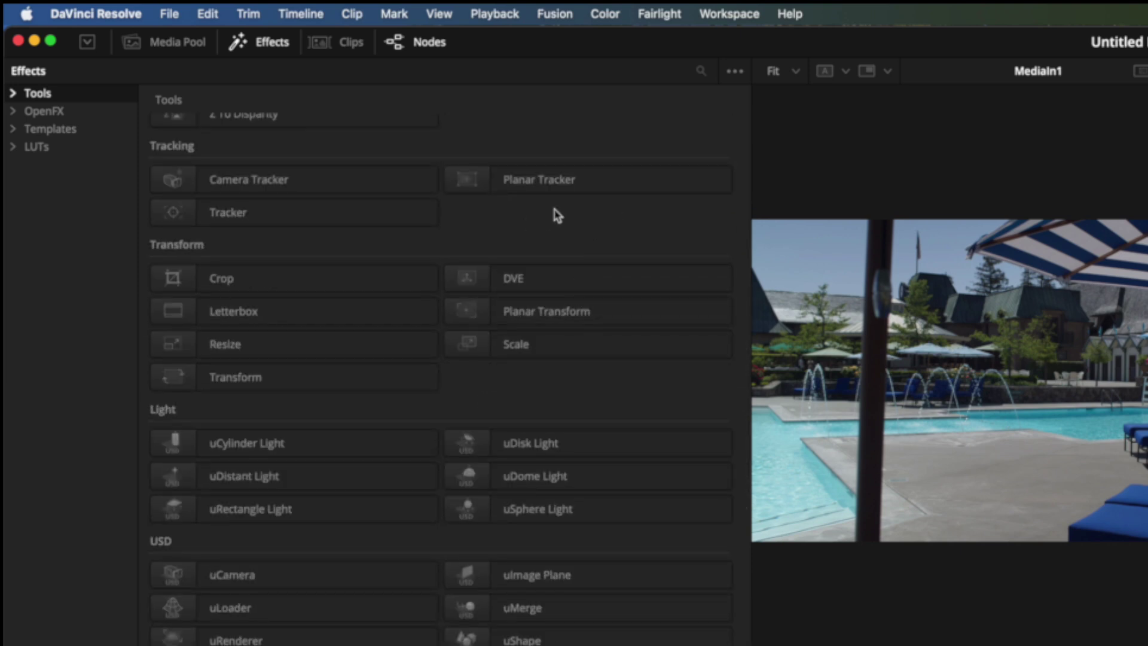
Add a Planar Tracker, close Effects, and centre PlanarTracker1 between MediaIn1 and MediaOut1
click(598, 186)
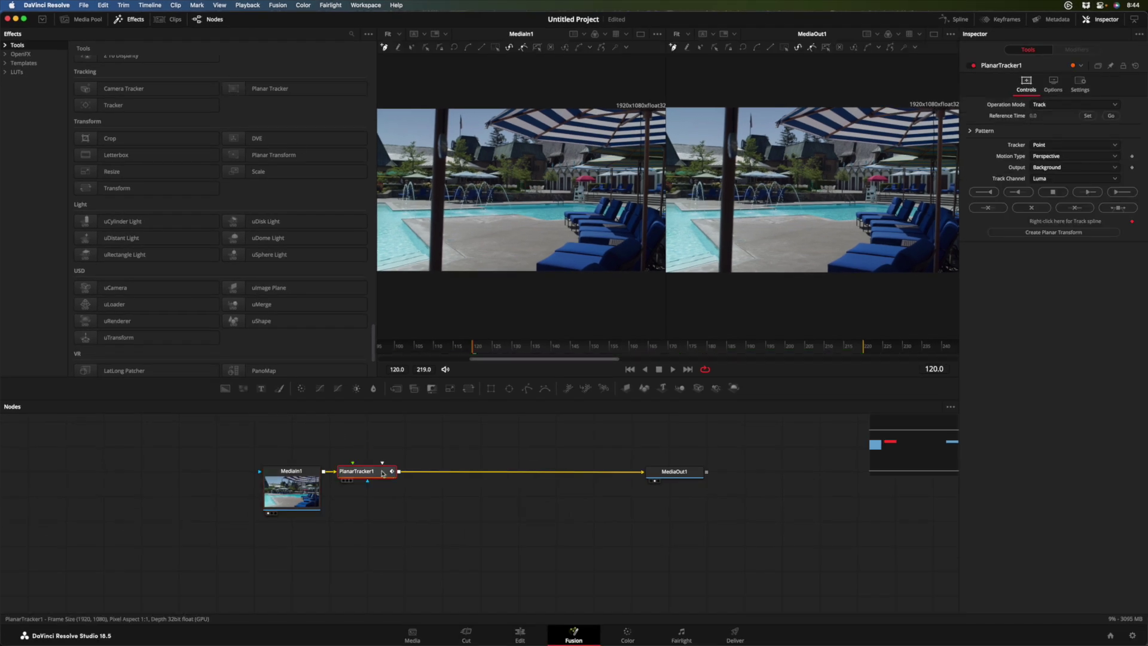
drag(379, 473, 399, 474)
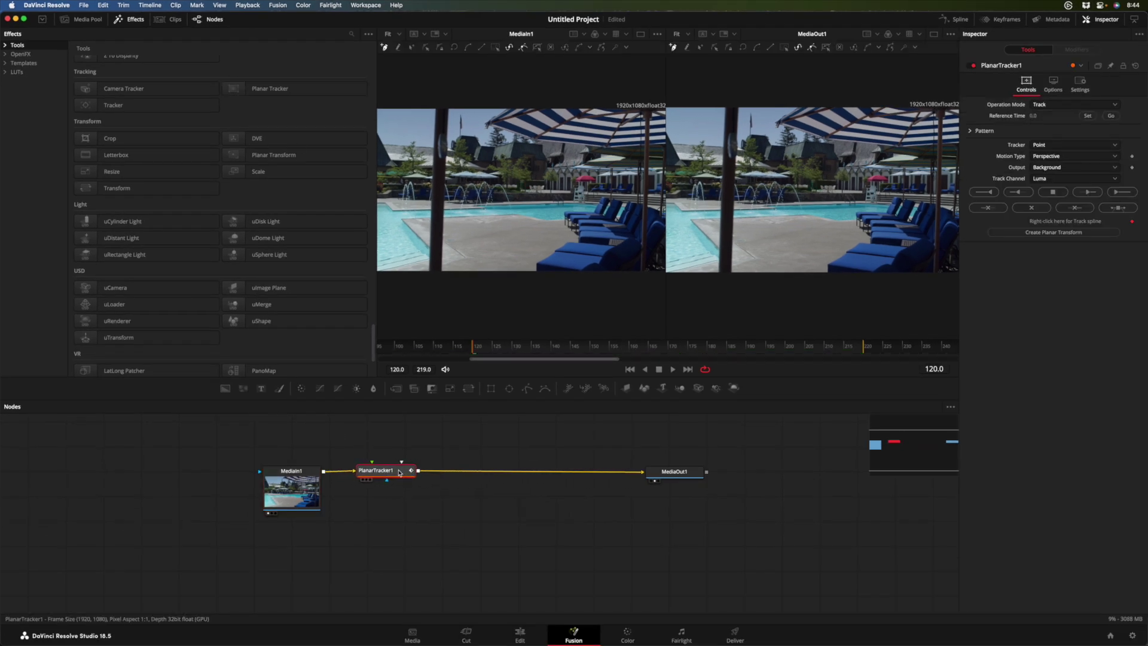
click(132, 24)
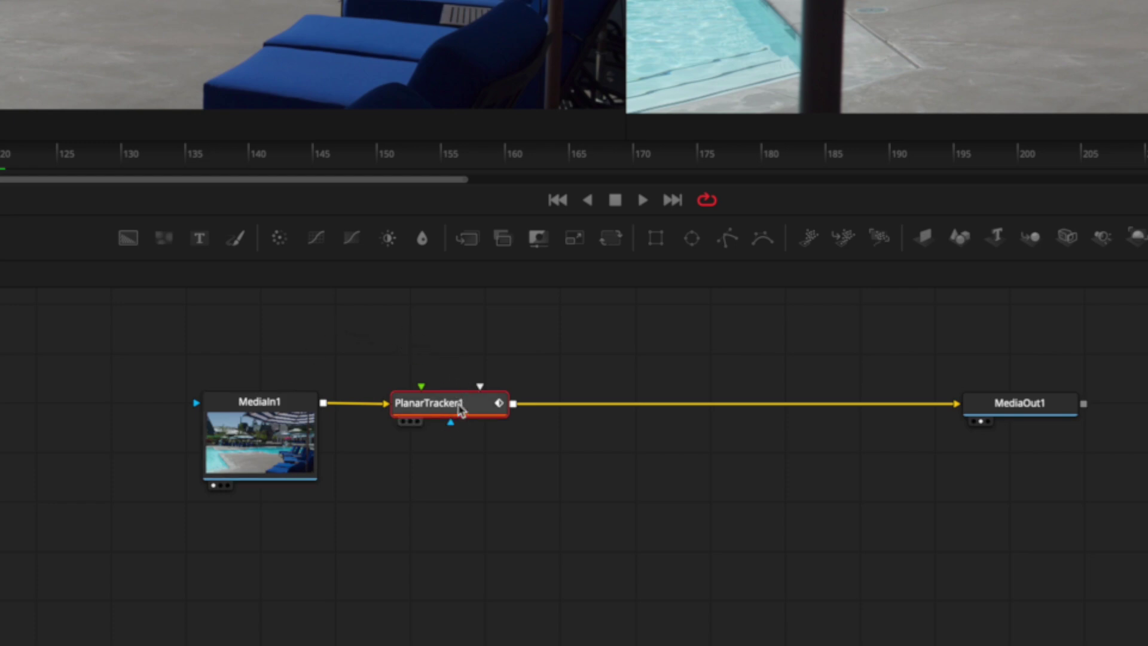
drag(460, 409, 555, 399)
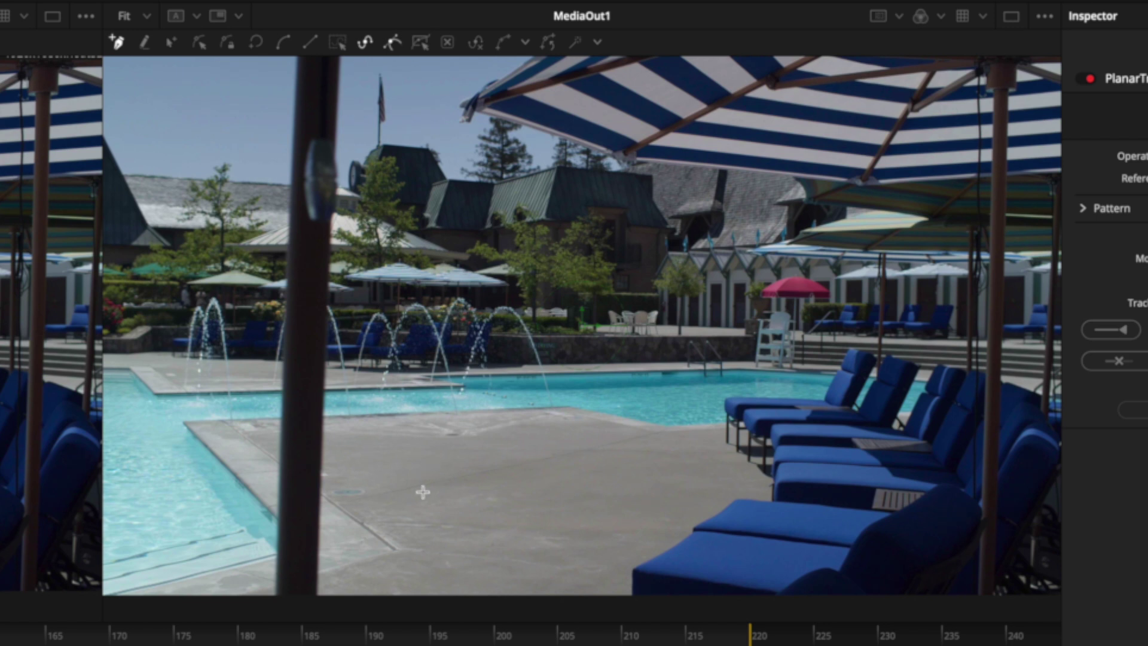
key(space)
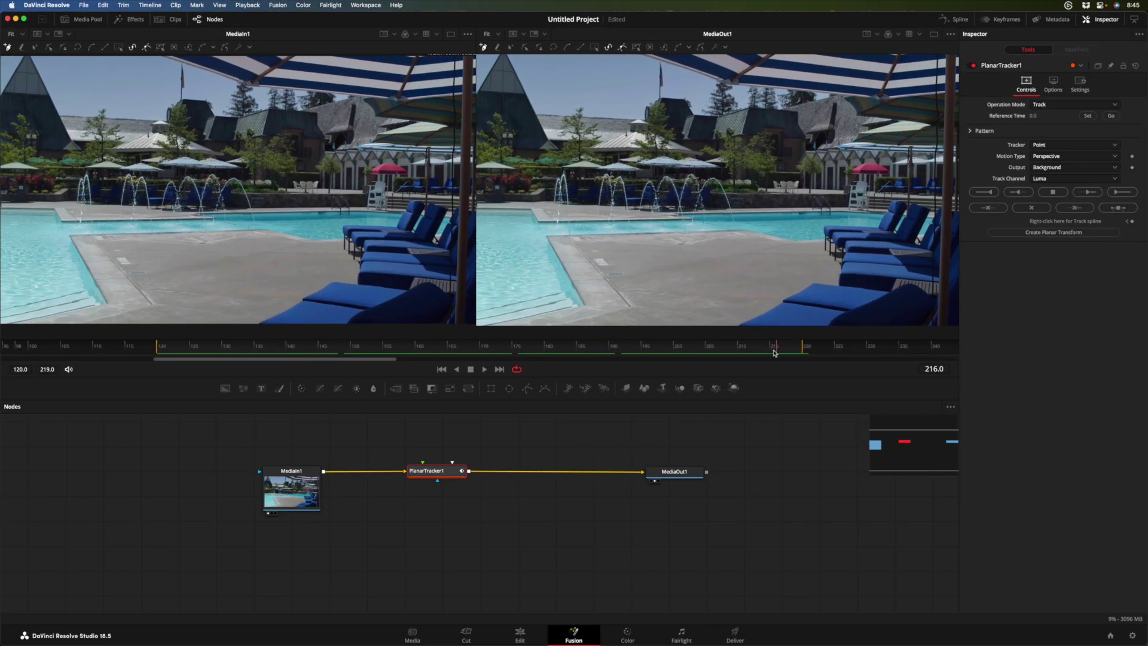
key(space)
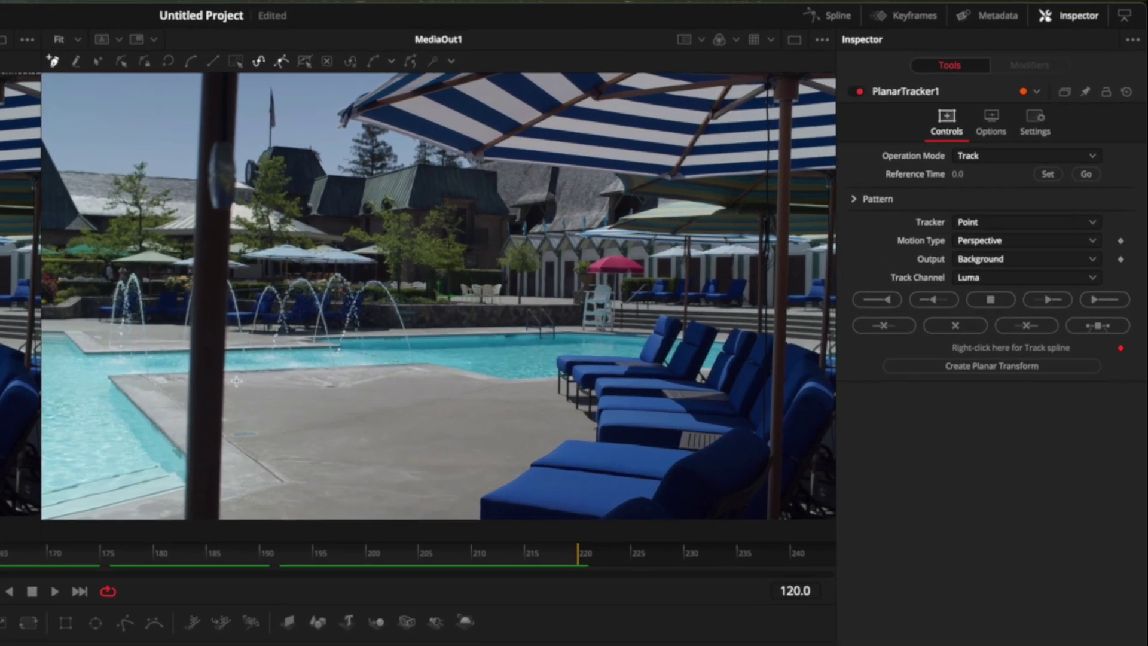
Draw a closed five-corner polygon around the concrete pool deck
click(237, 381)
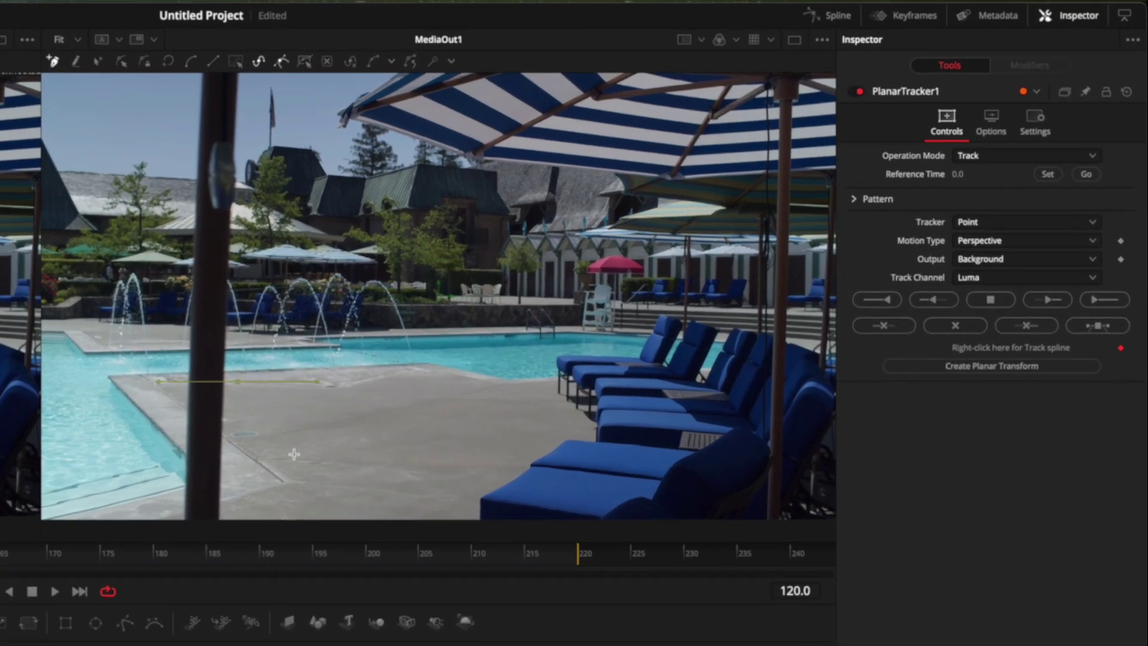
click(304, 485)
click(475, 460)
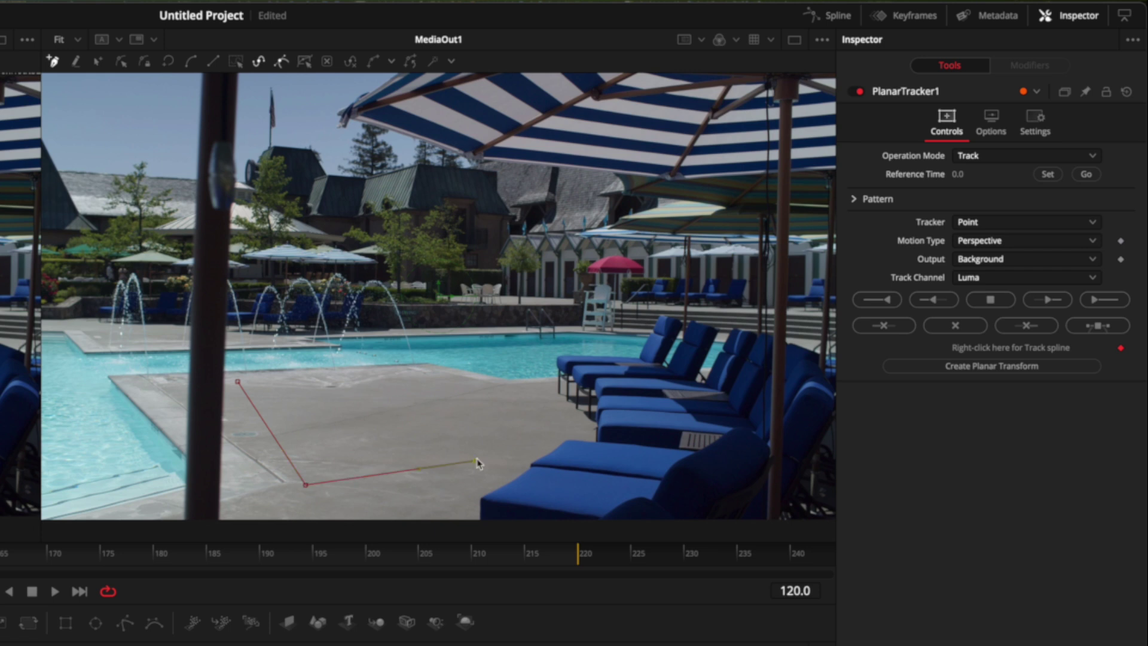
click(540, 400)
click(423, 371)
click(240, 384)
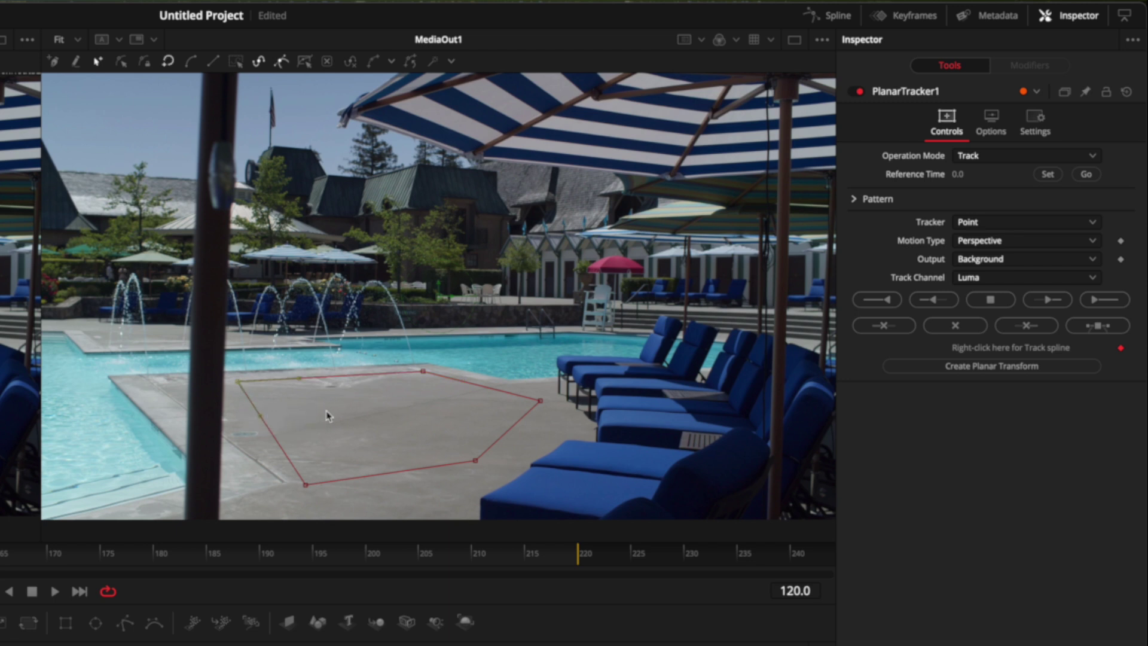
click(248, 386)
Keep the Point tracker, set frame 120 as reference, and track forward to frame 219
click(1024, 230)
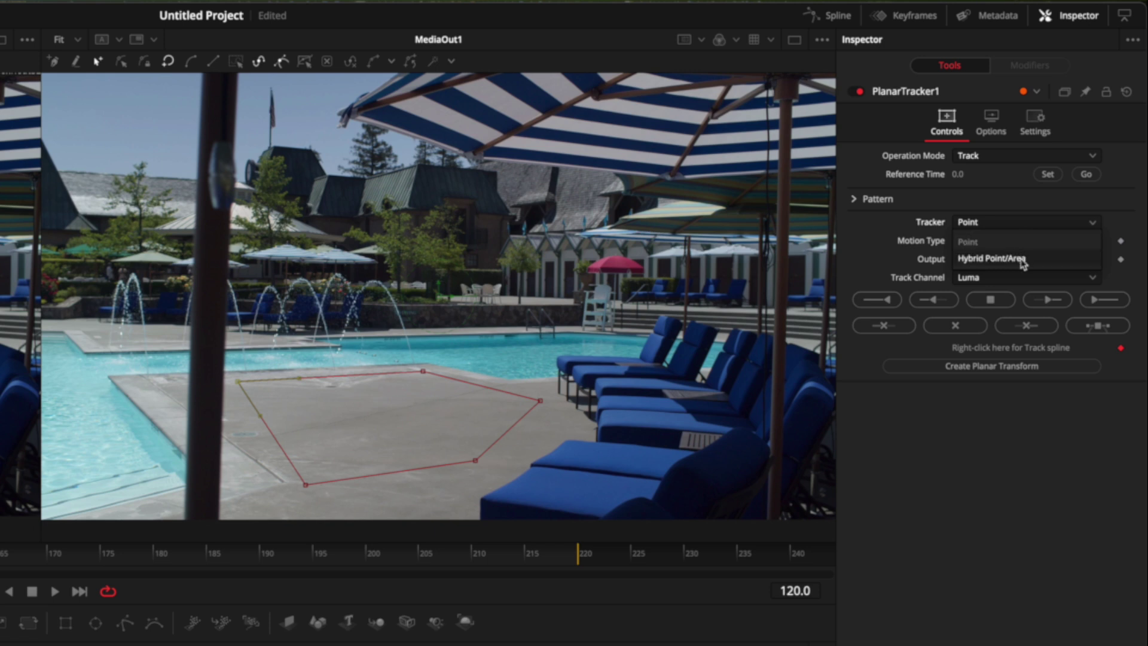
click(1004, 210)
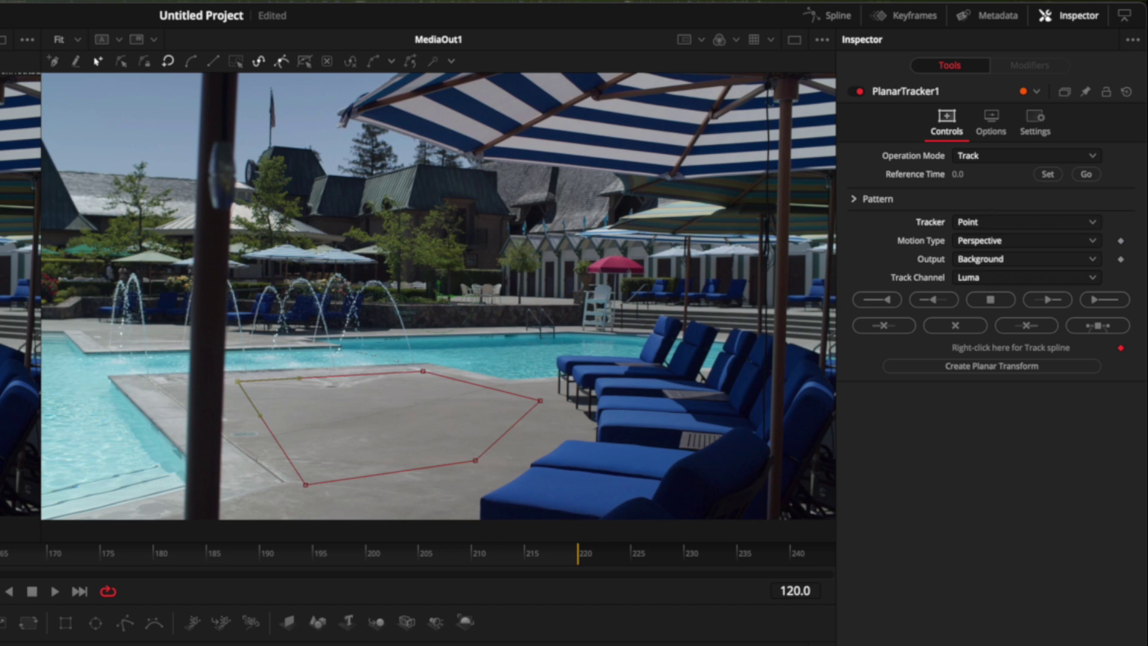
click(1051, 174)
click(1107, 304)
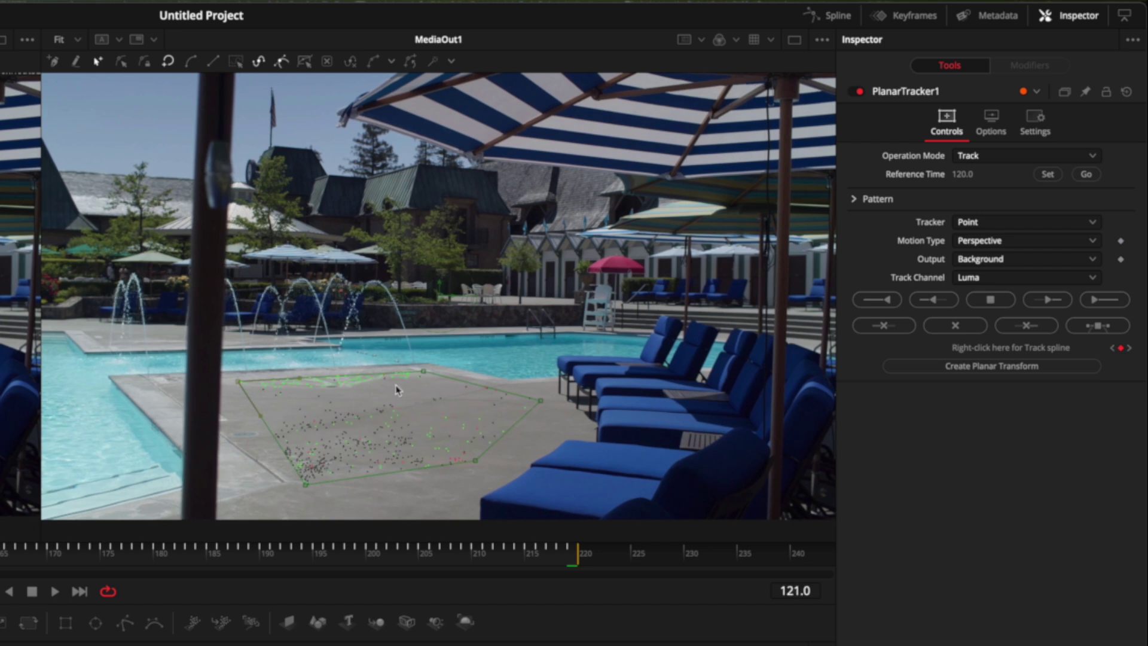
Reset the reference to frame 121, switch to Hybrid Point/Area, re-track forward, and scrub back to 121
click(1047, 174)
click(336, 543)
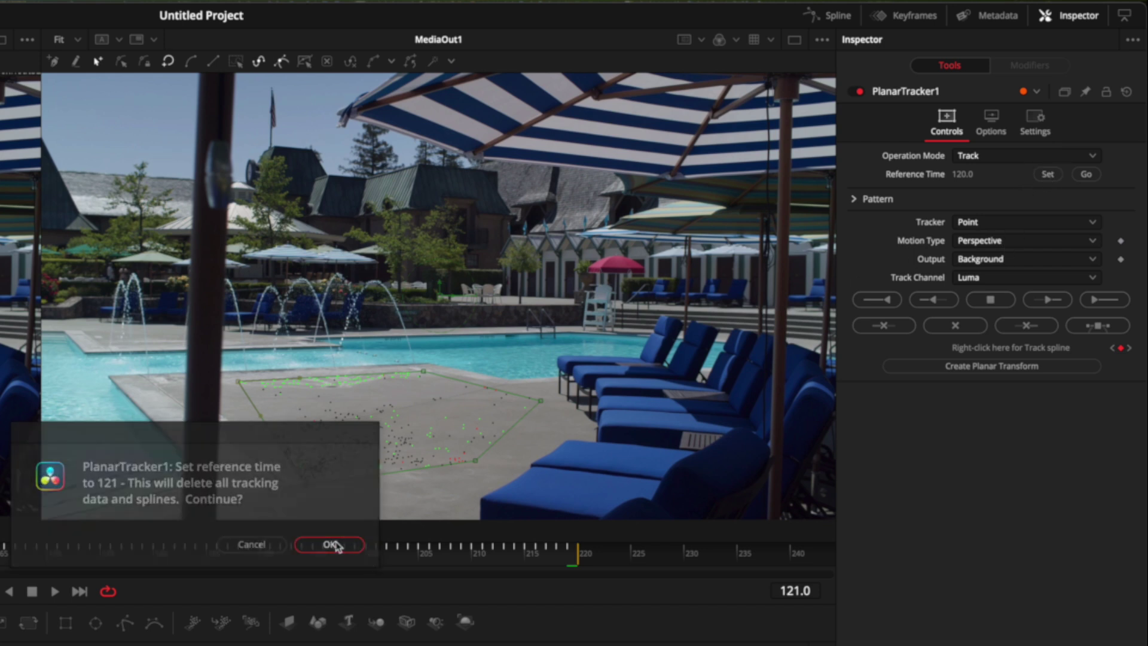
click(999, 225)
click(1000, 257)
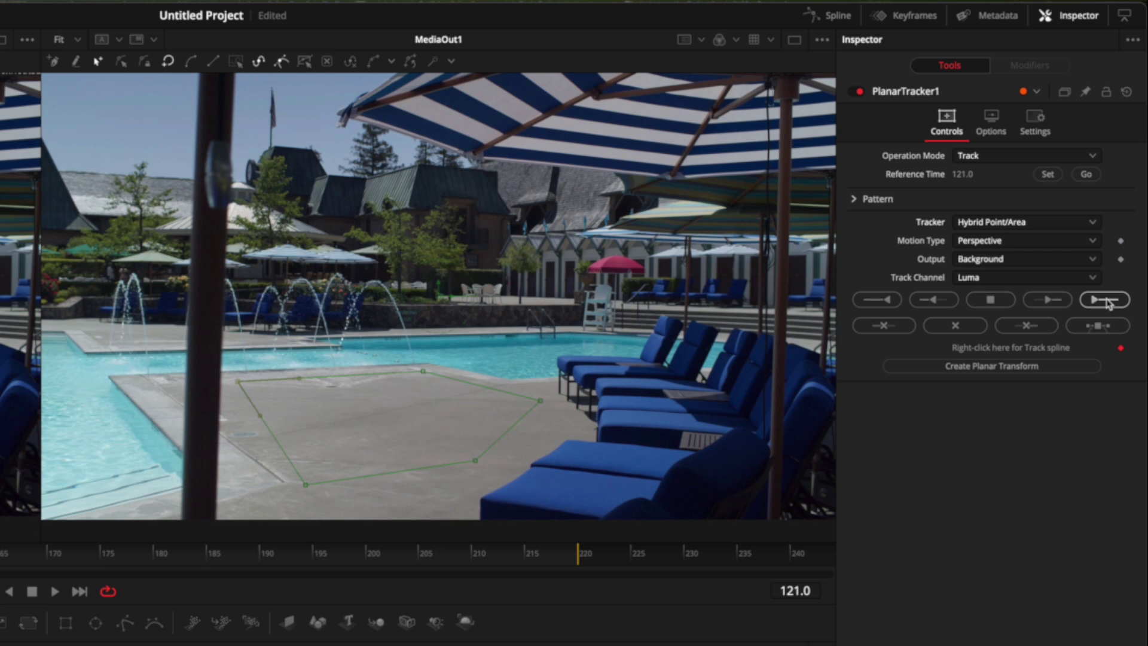
click(1106, 300)
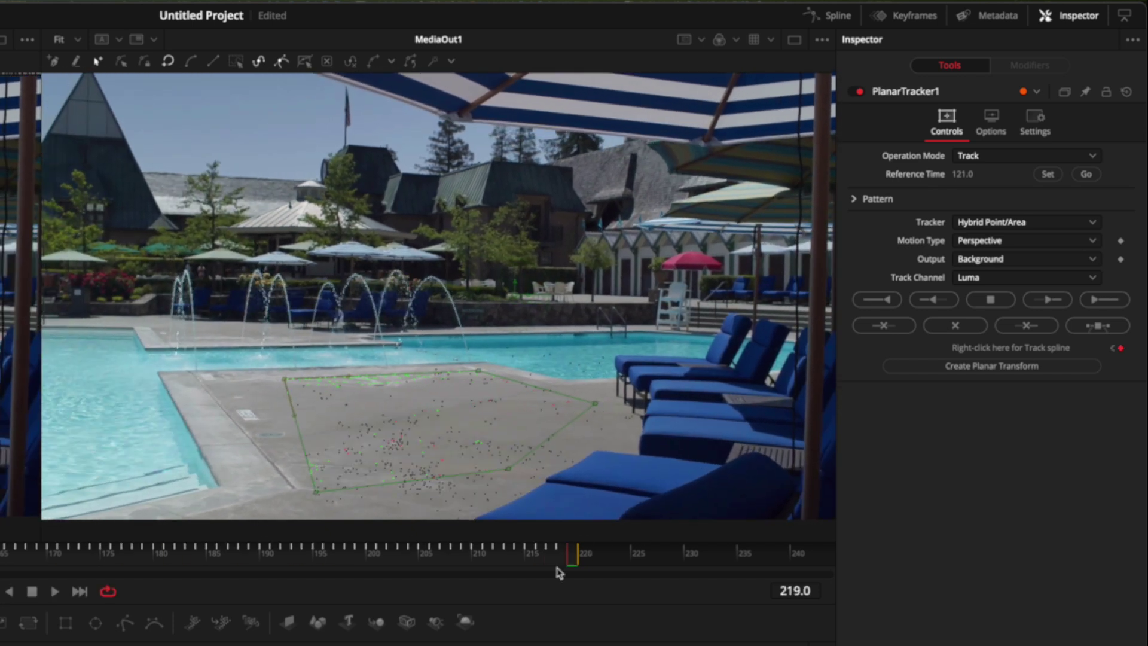
drag(538, 557, 216, 557)
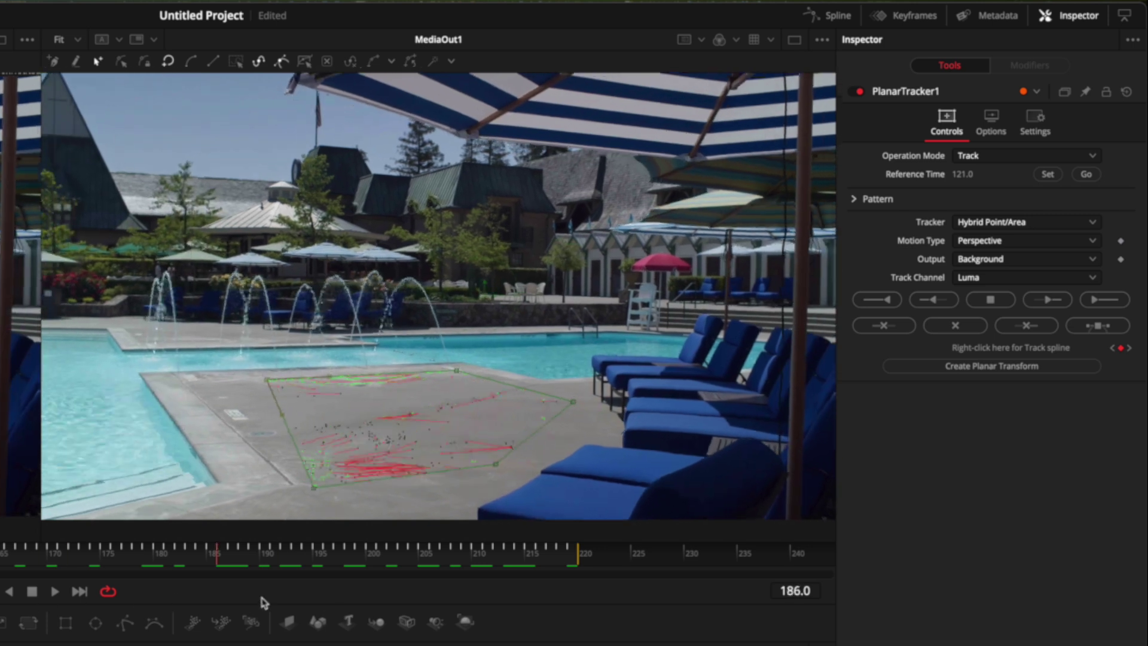
drag(578, 556, 0, 558)
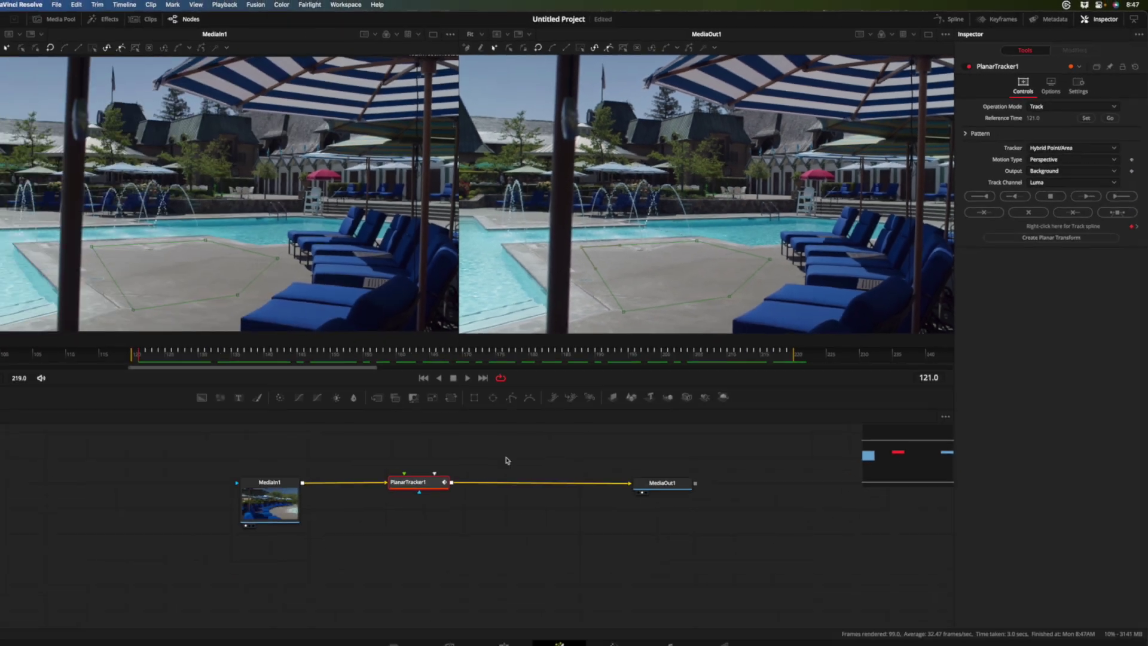
Insert a ContrastPop1 node between MediaIn1 and the planar tracker
drag(290, 485, 250, 484)
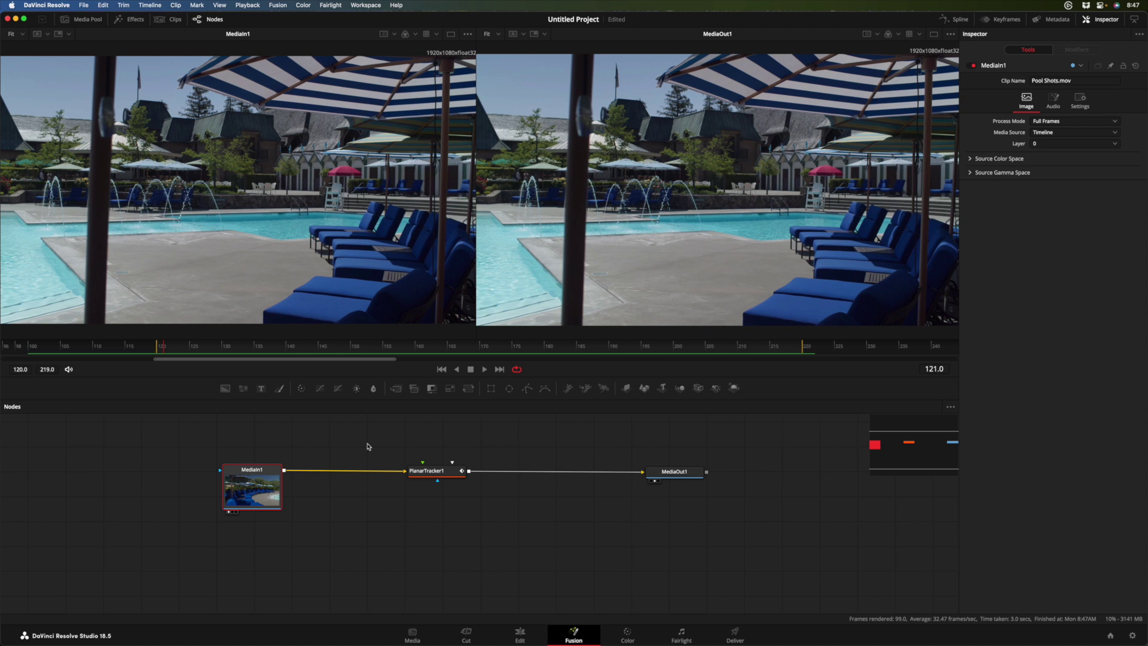
key(shift+space)
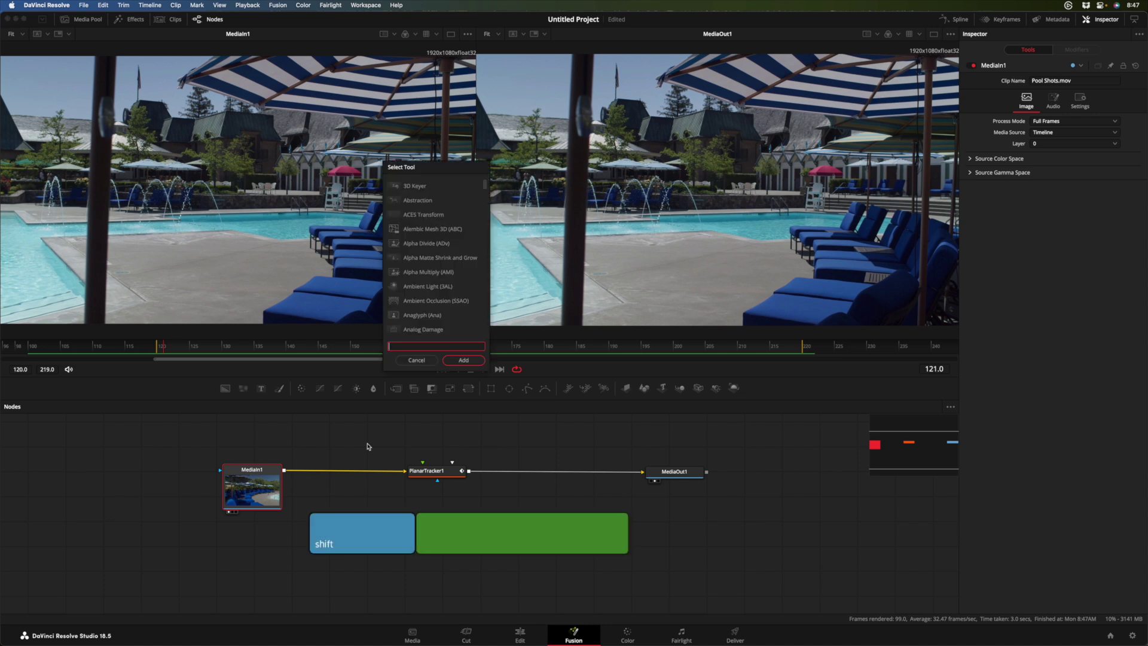
text(con)
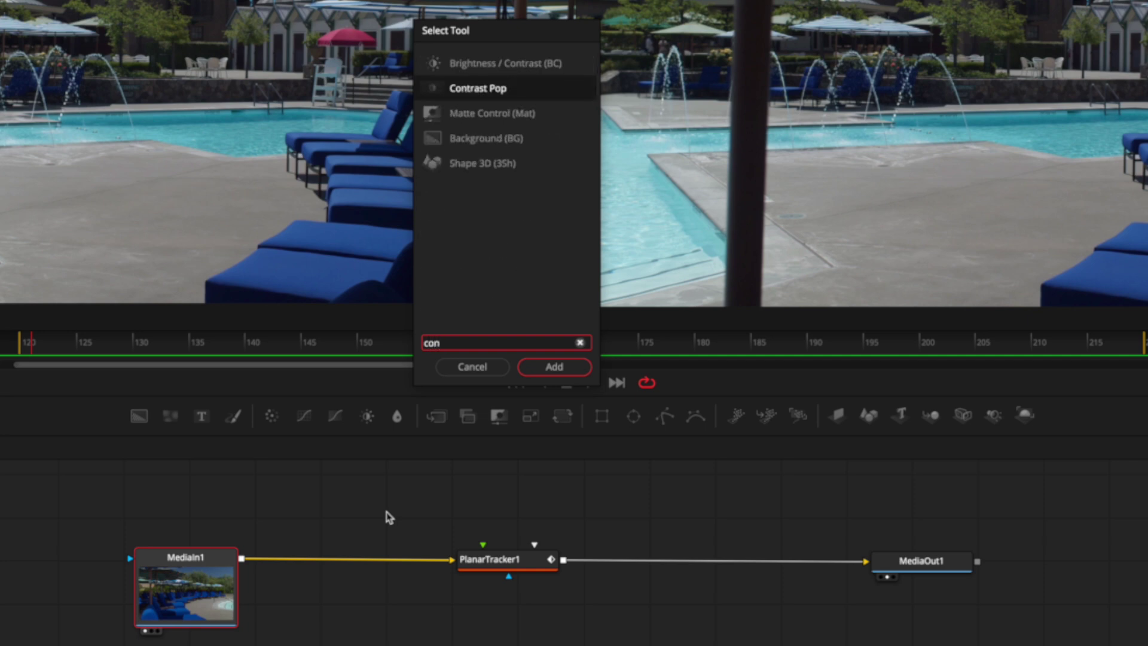
key(Return)
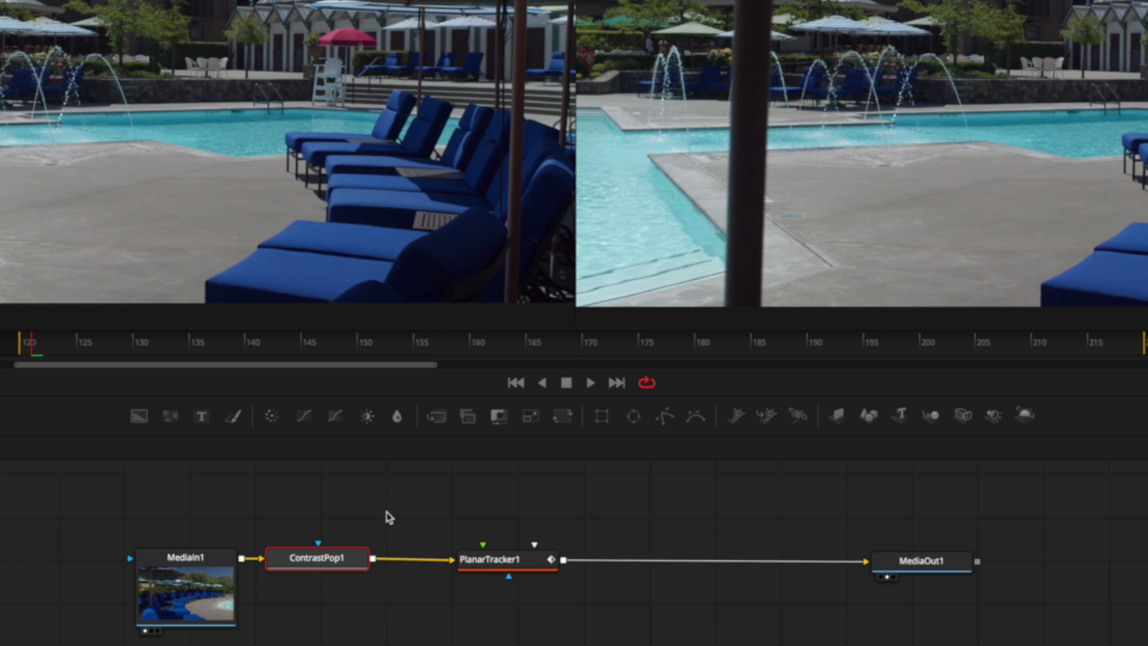
drag(342, 570, 357, 571)
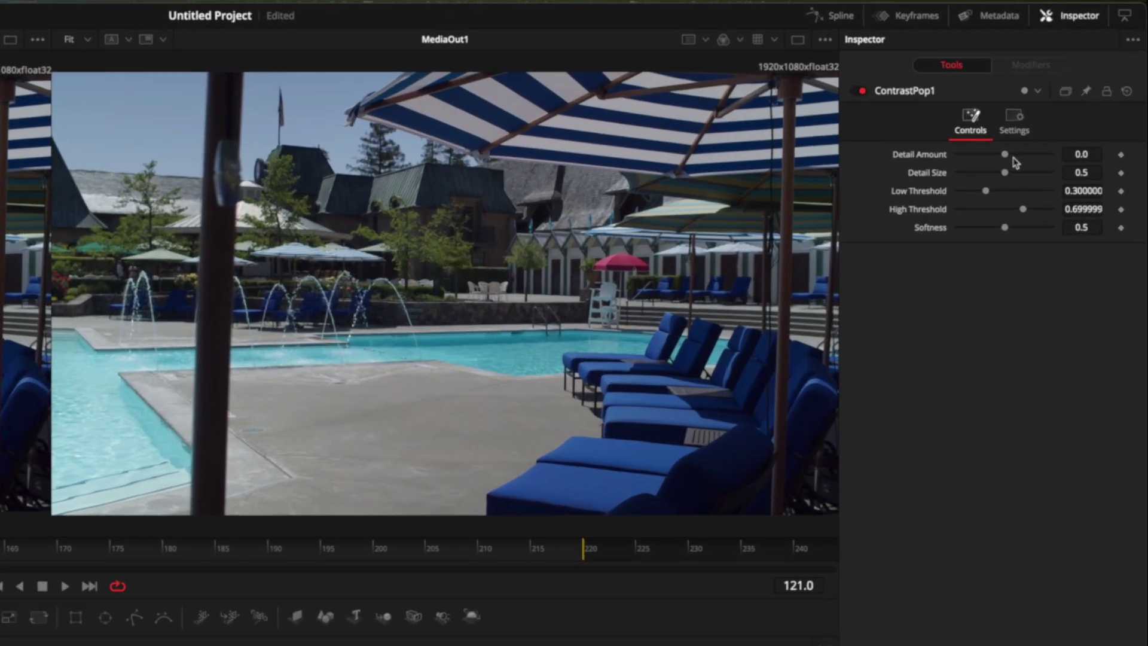
Set Contrast Pop's Detail Amount to 1.0 and Detail Size to 0.561
drag(1005, 155, 1079, 168)
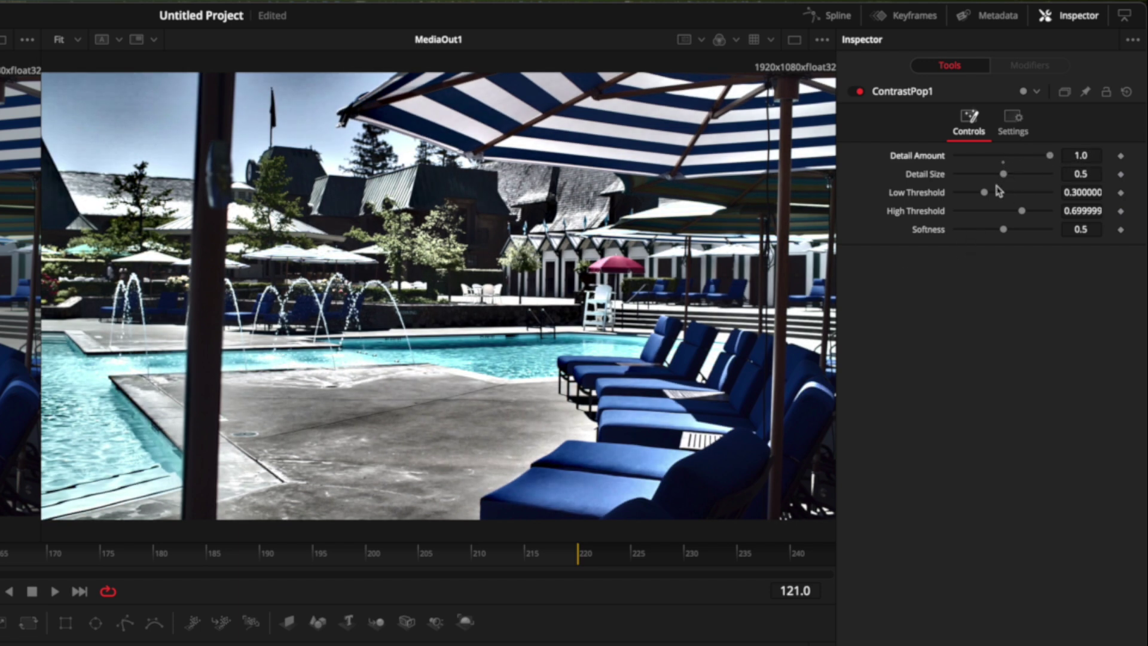
drag(1004, 174, 945, 230)
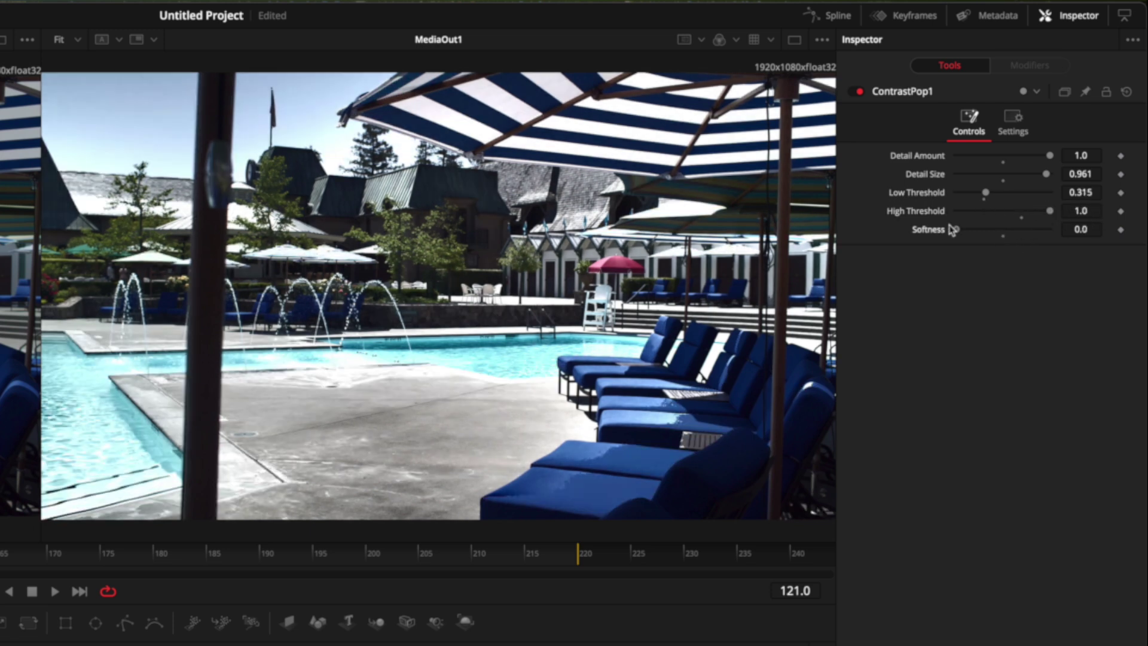
drag(1043, 174, 1010, 174)
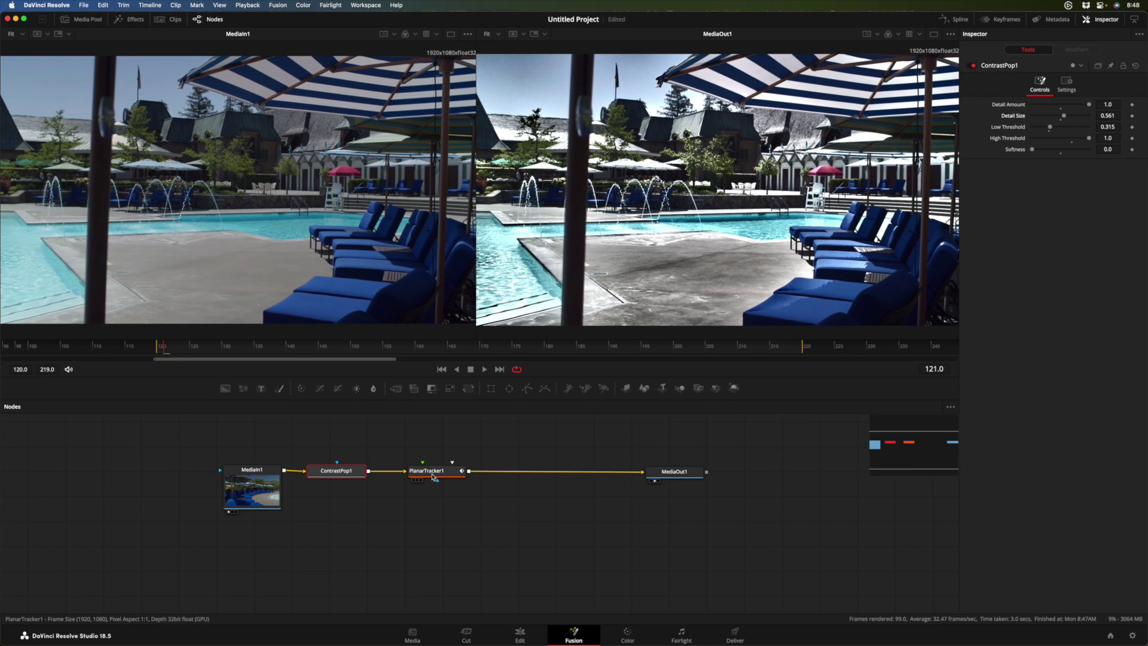
click(433, 477)
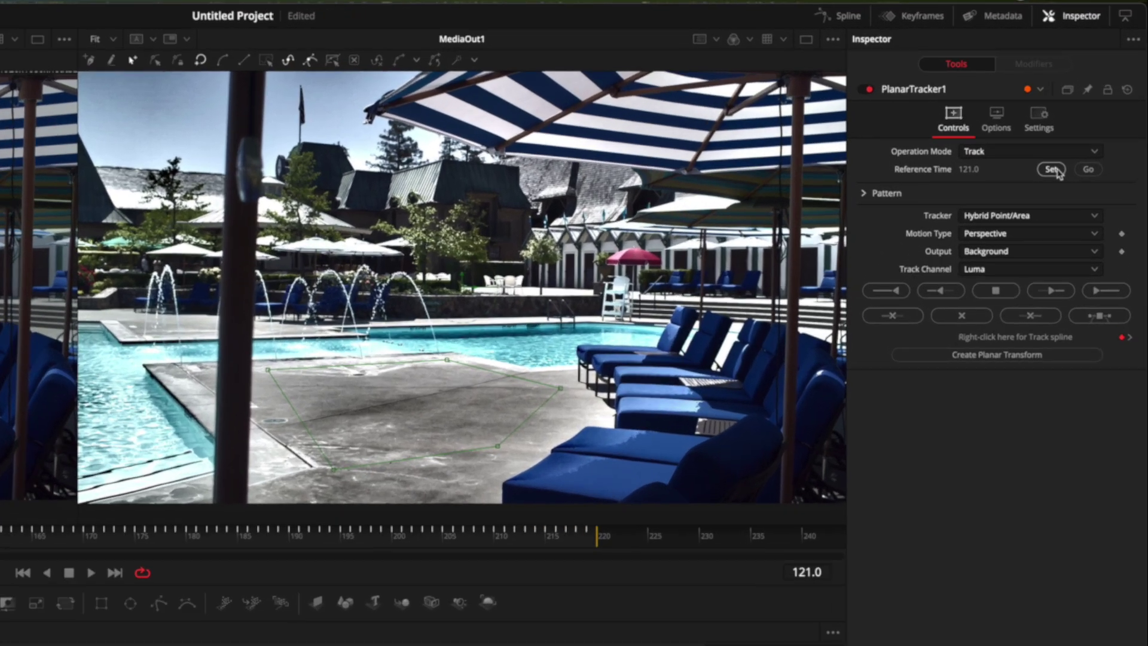
Make frame 121 the reference and track the deck forward to frame 219 using Point tracking
click(1088, 115)
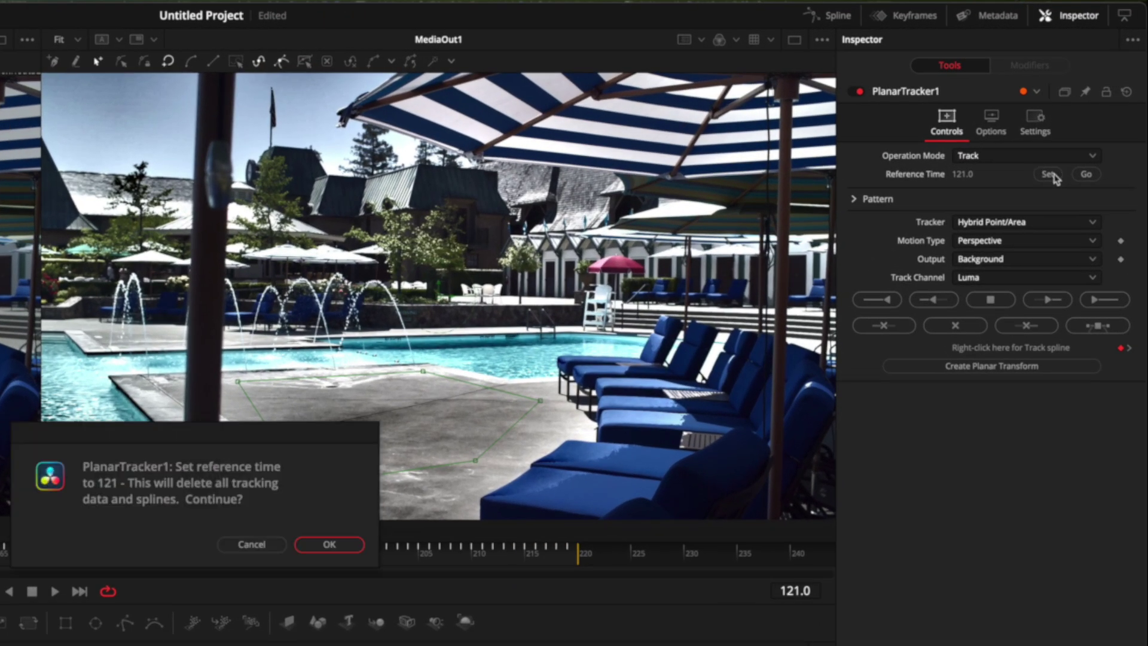
click(328, 543)
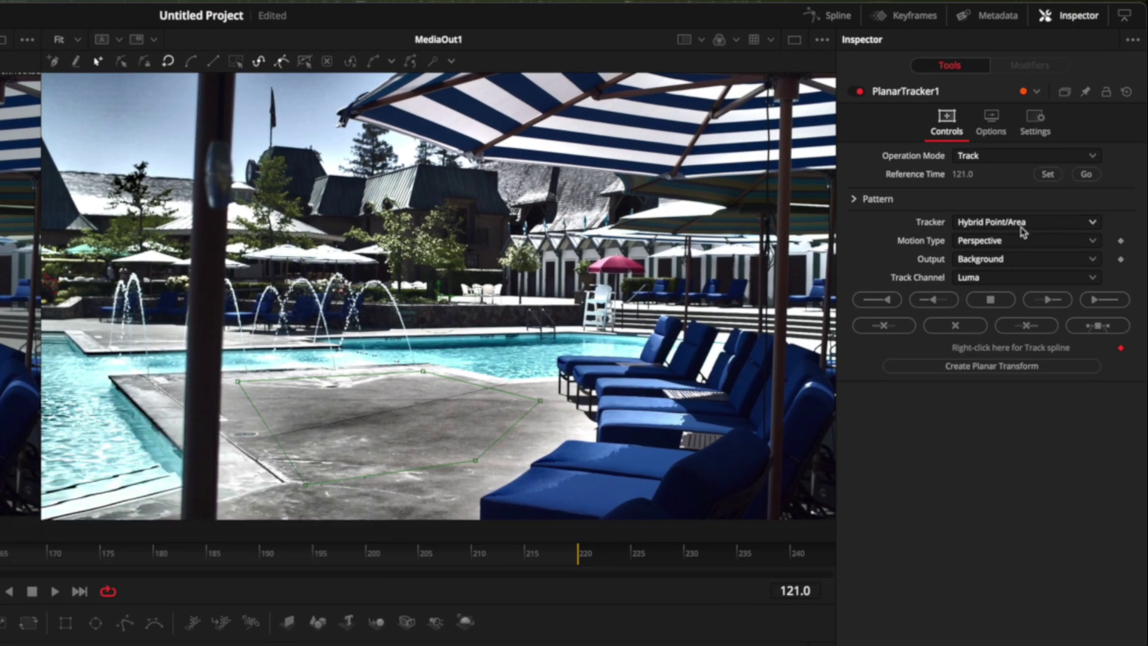
click(1023, 223)
click(1012, 242)
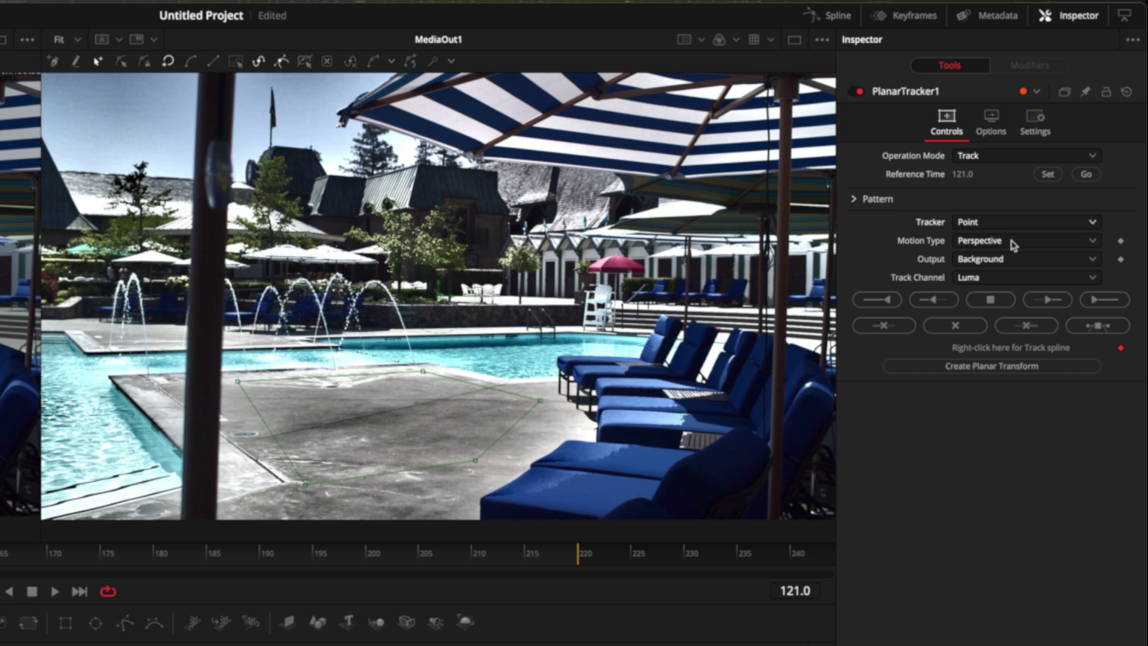
click(1112, 300)
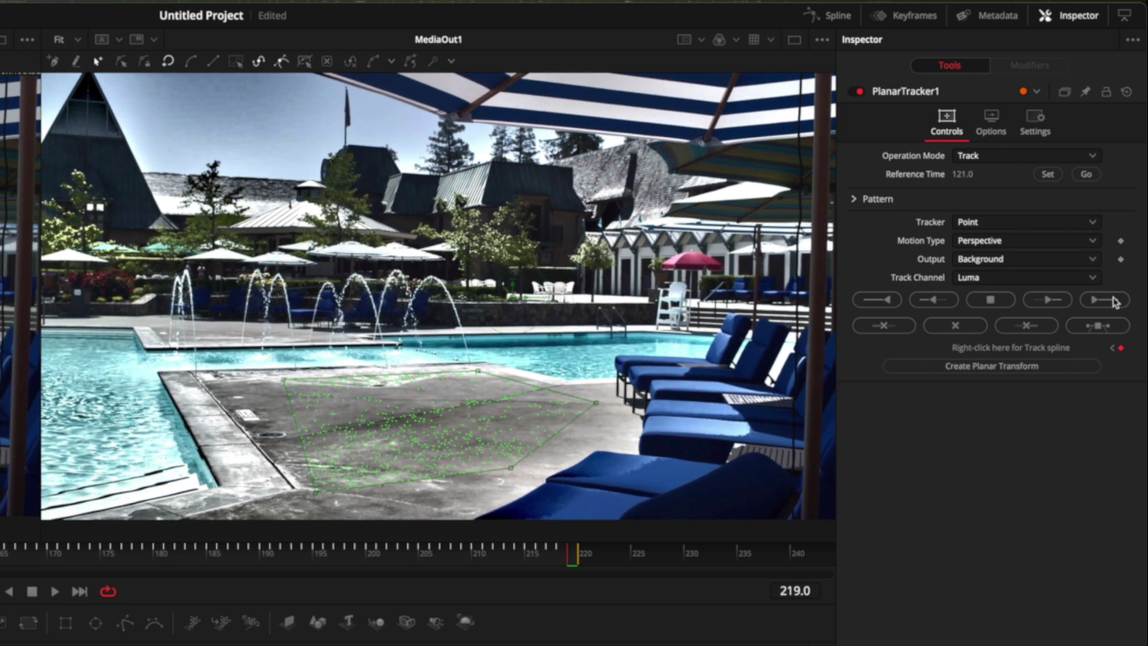
drag(477, 556, 1, 575)
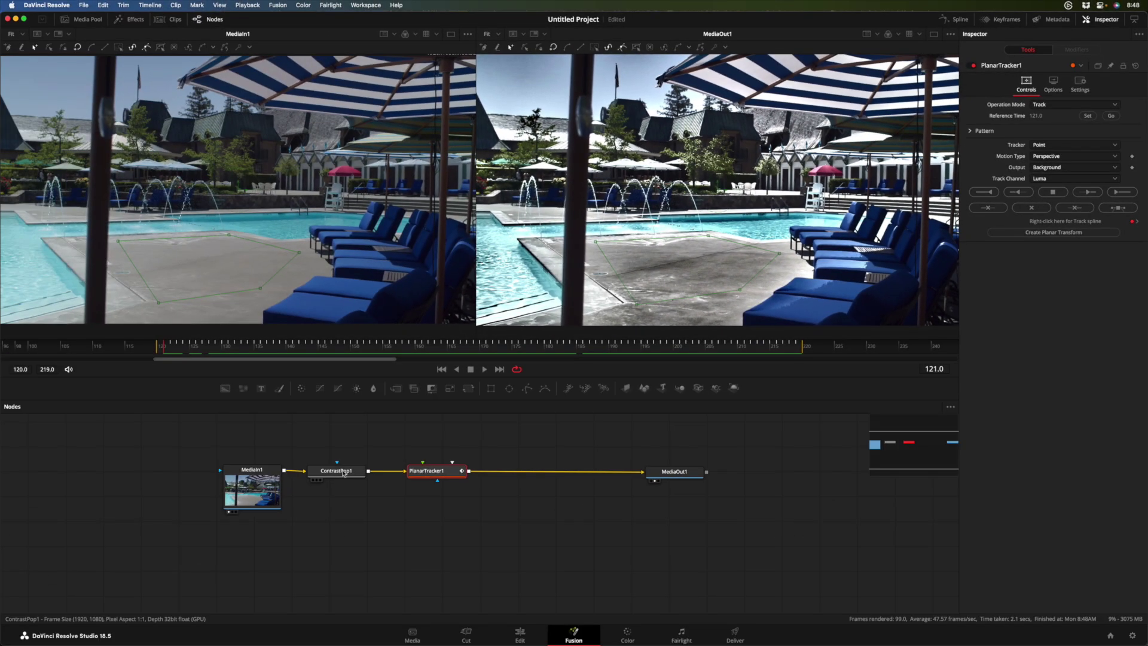
click(344, 473)
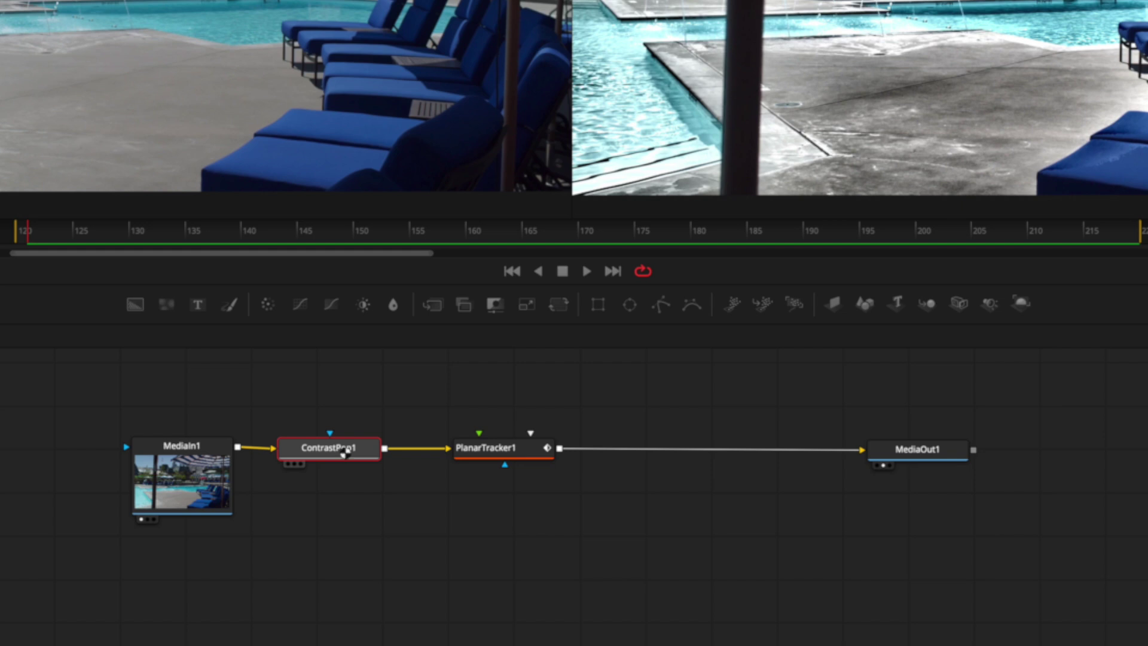
Bypass ContrastPop1 with Cmd+P, then scrub PlanarTracker1's frames to confirm the deck track holds
key(super+p)
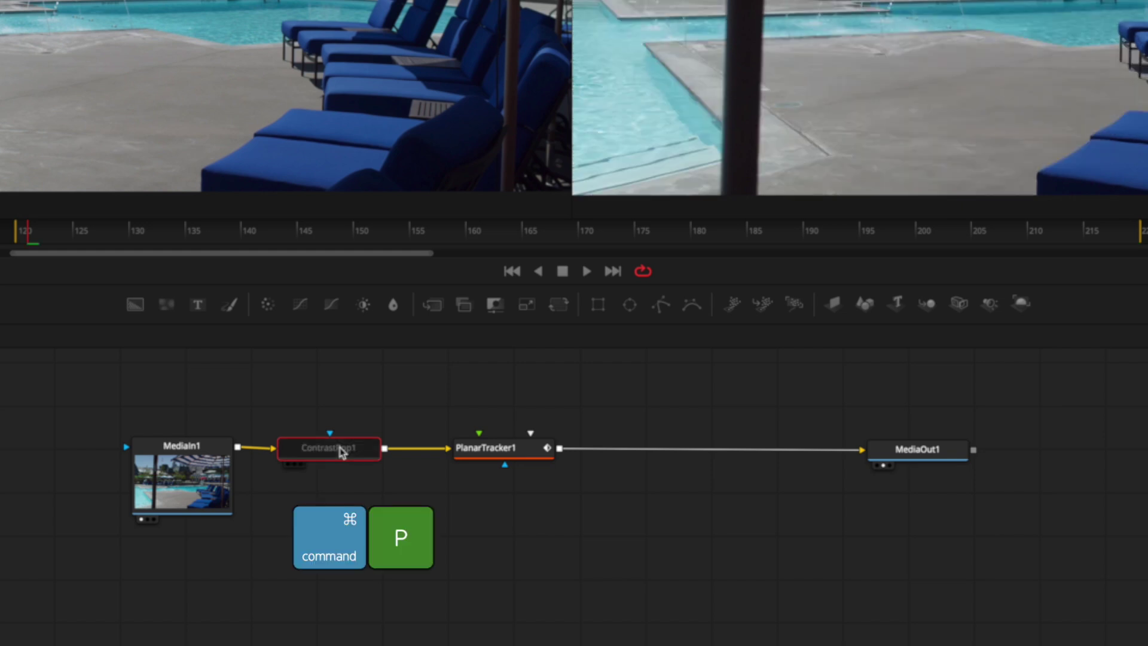
click(504, 450)
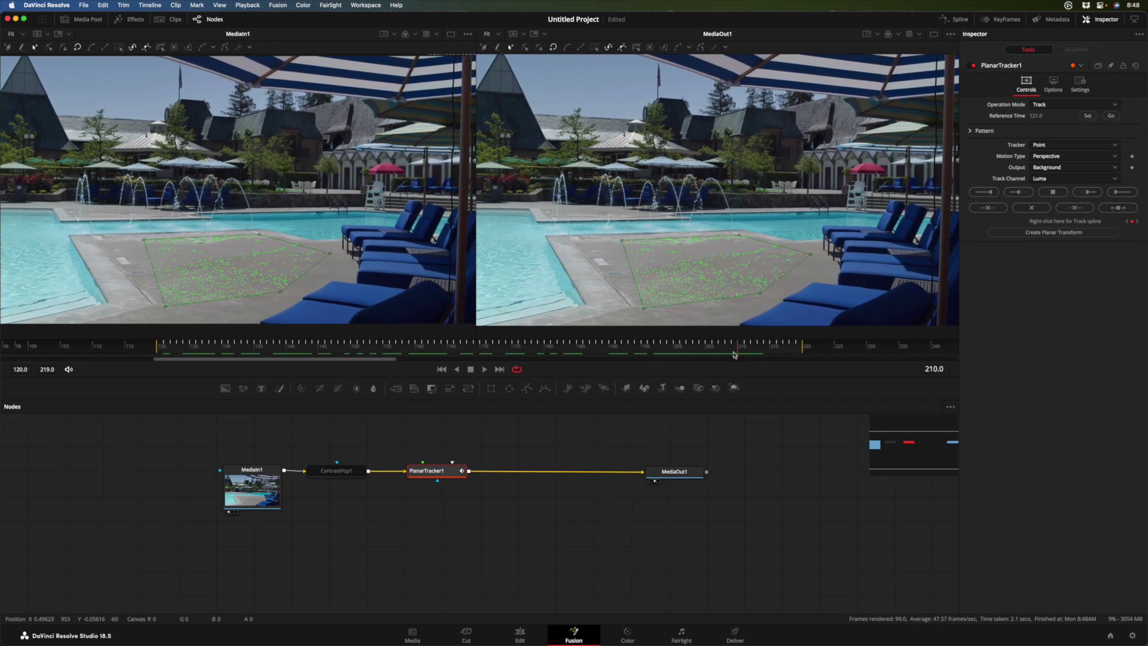
click(675, 352)
drag(675, 352, 167, 353)
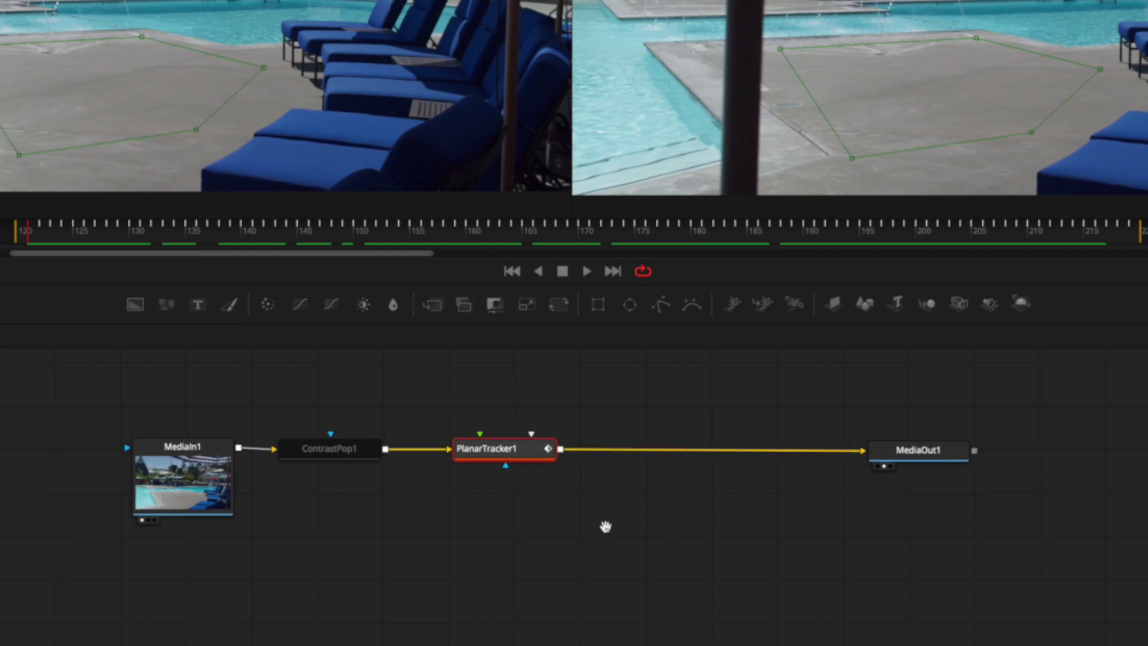
drag(495, 517, 518, 561)
click(614, 427)
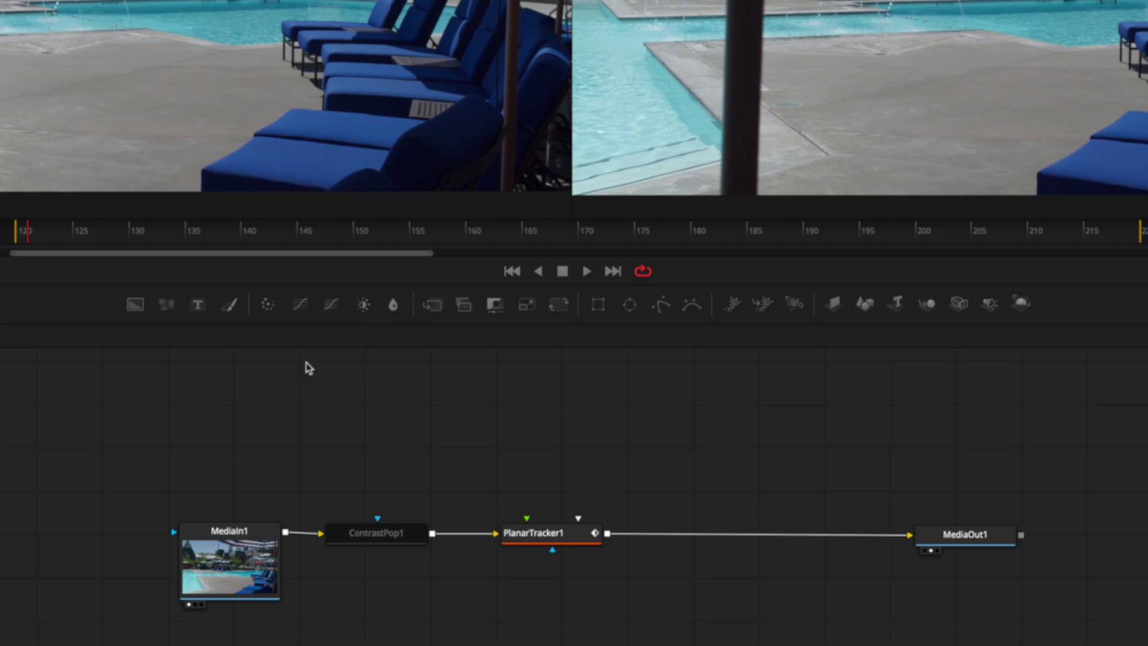
Add a Text1 node reading 'LAST SWIM OF SUMMER' and enlarge it to size 0.2638
click(198, 306)
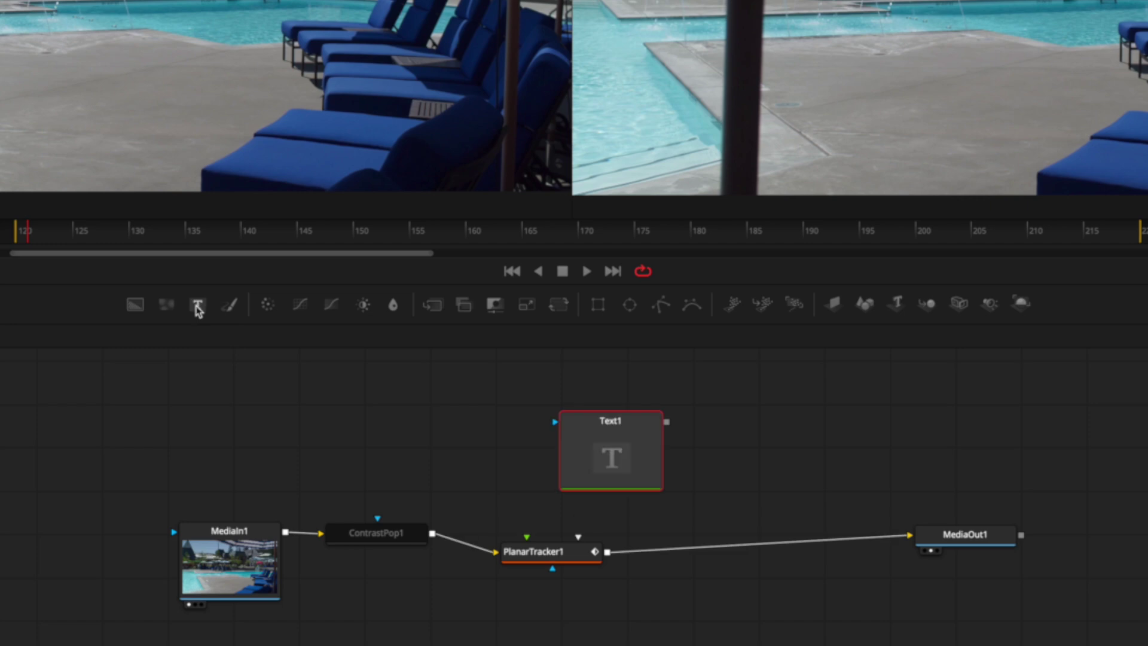
drag(596, 463, 574, 451)
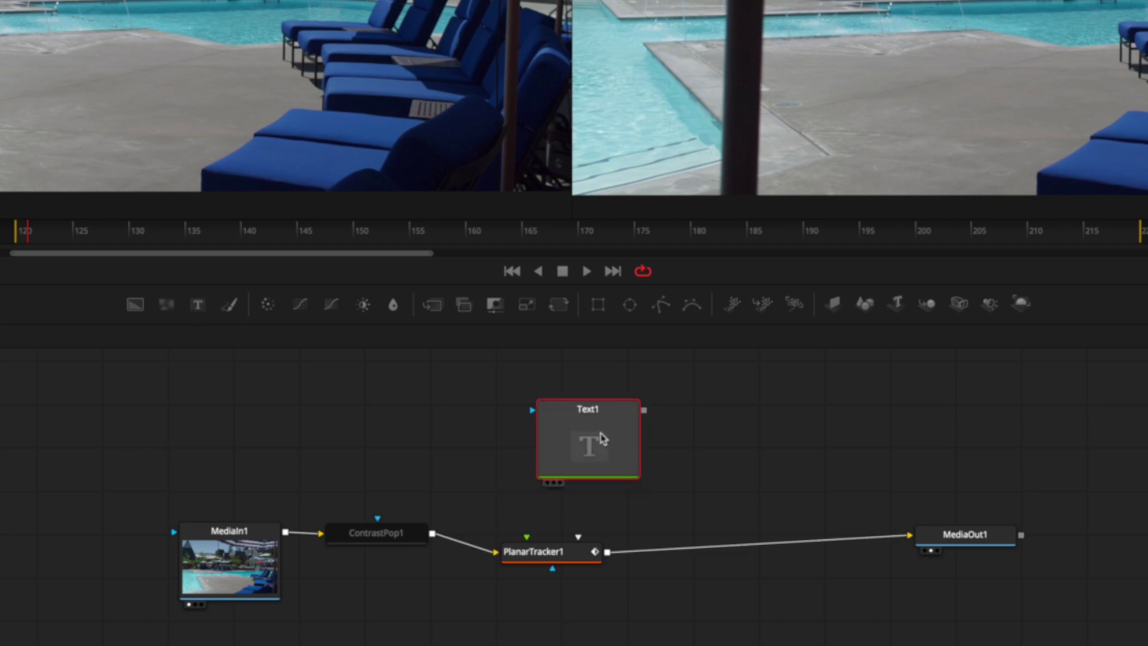
drag(603, 438, 571, 426)
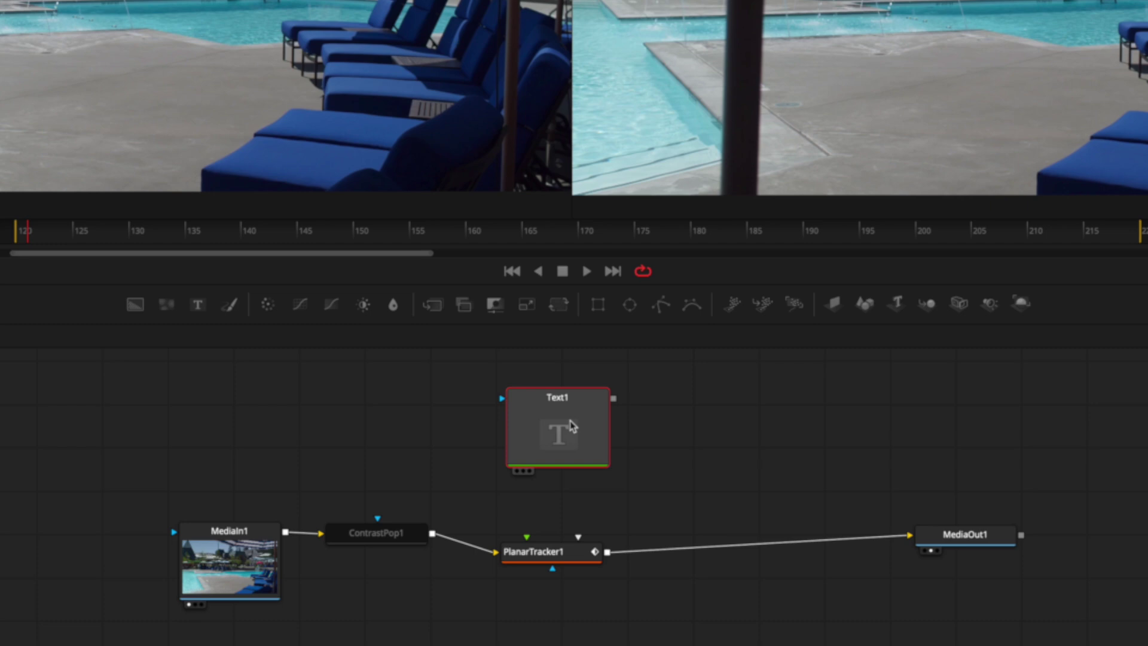
key(1)
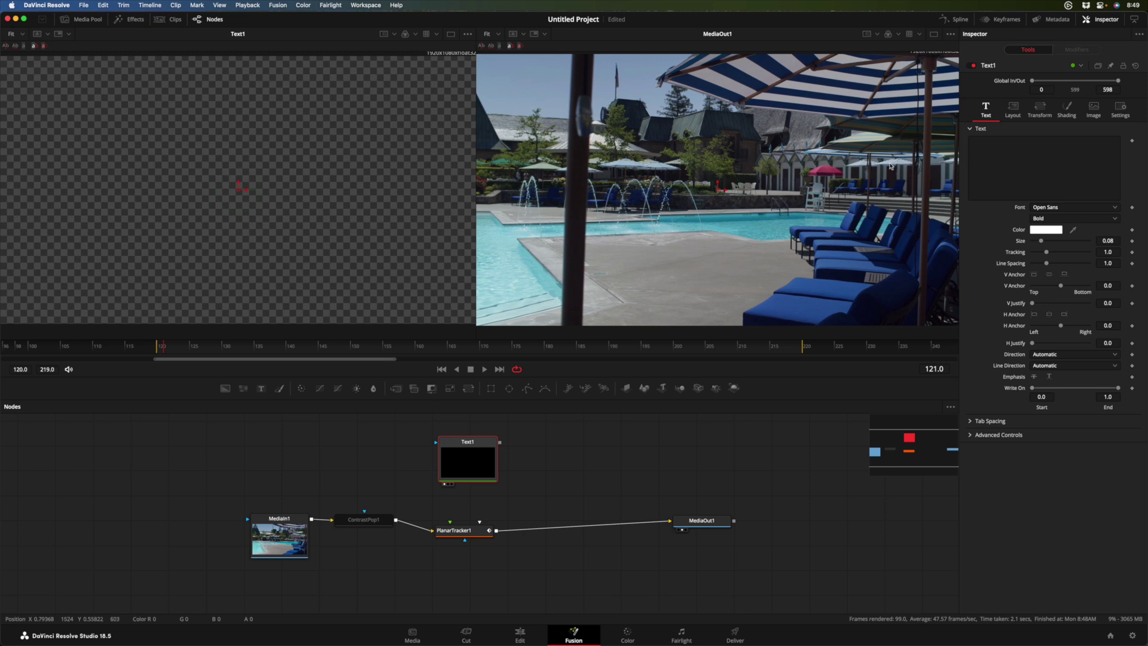
click(998, 148)
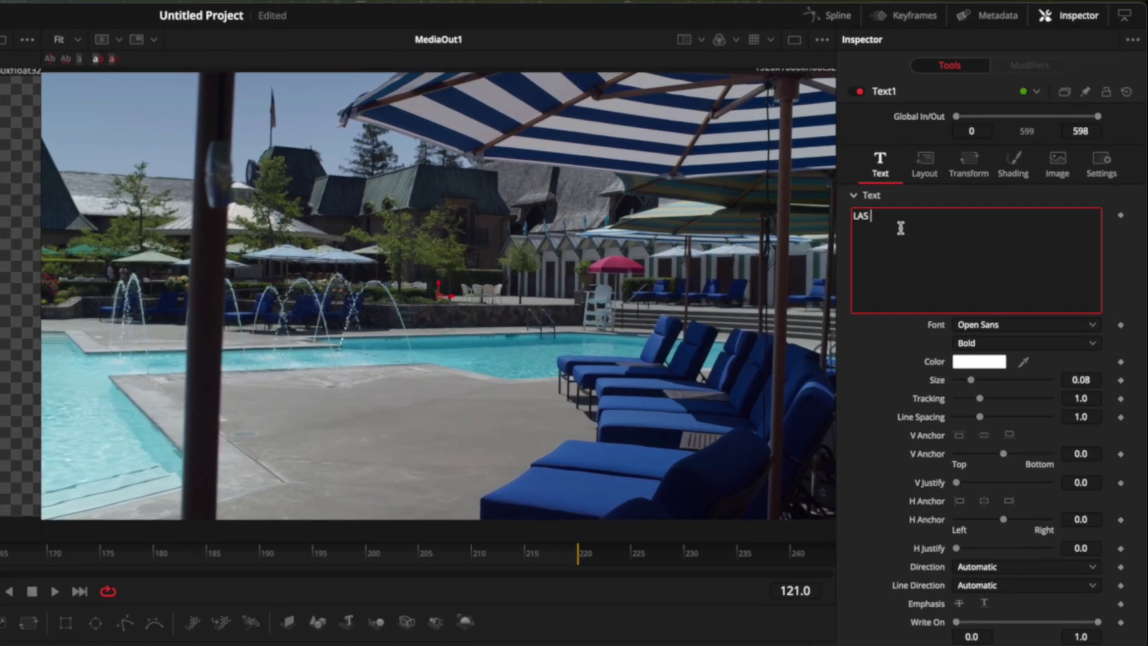
text(LAST SW)
text(IM )
text(OF SUMMER)
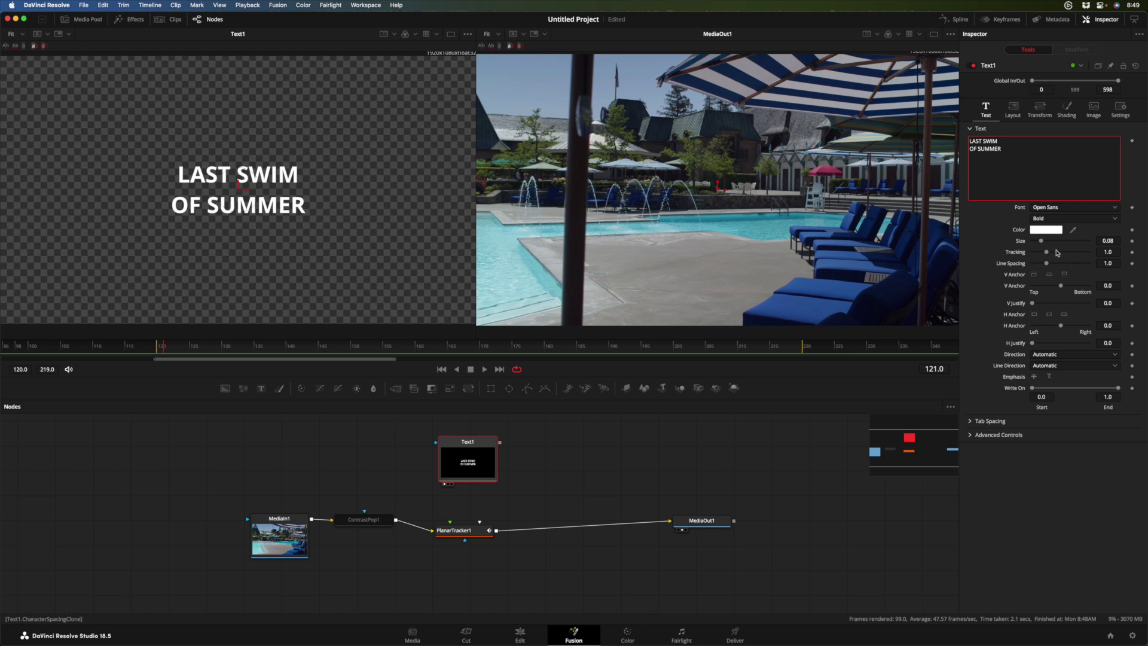
mouse_move(1044, 242)
mouse_down()
mouse_move(1083, 244)
mouse_move(1066, 245)
mouse_up()
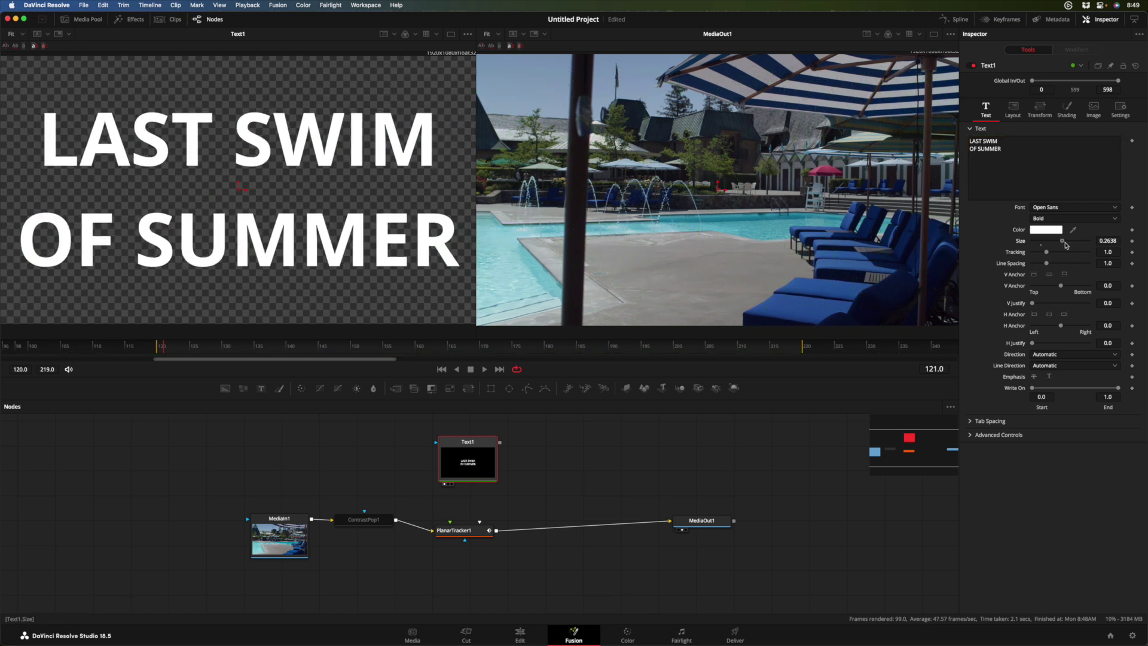
Switch PlanarTracker1 to Corner Pin mode and feed Text1 into its corner pin input
click(467, 532)
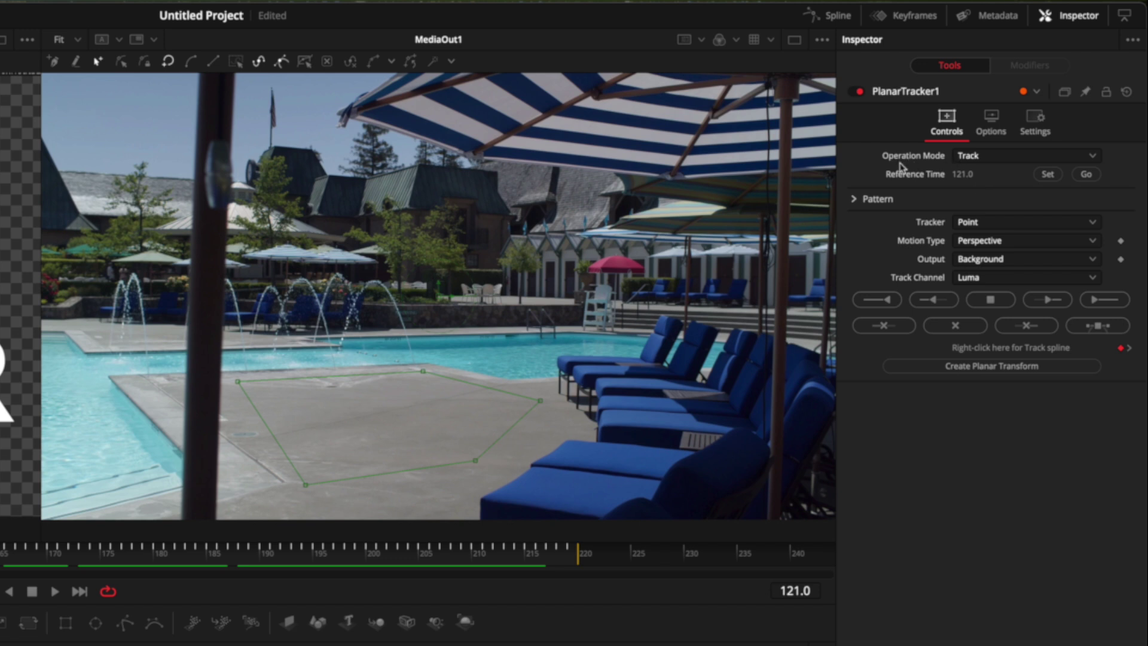
click(1010, 160)
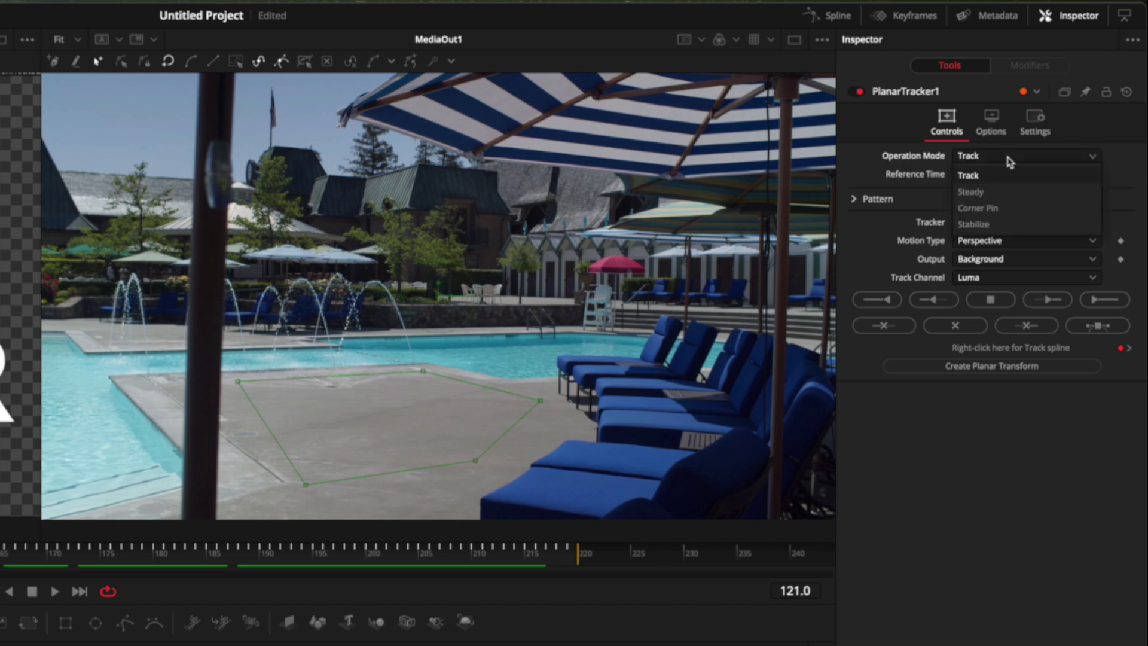
click(978, 208)
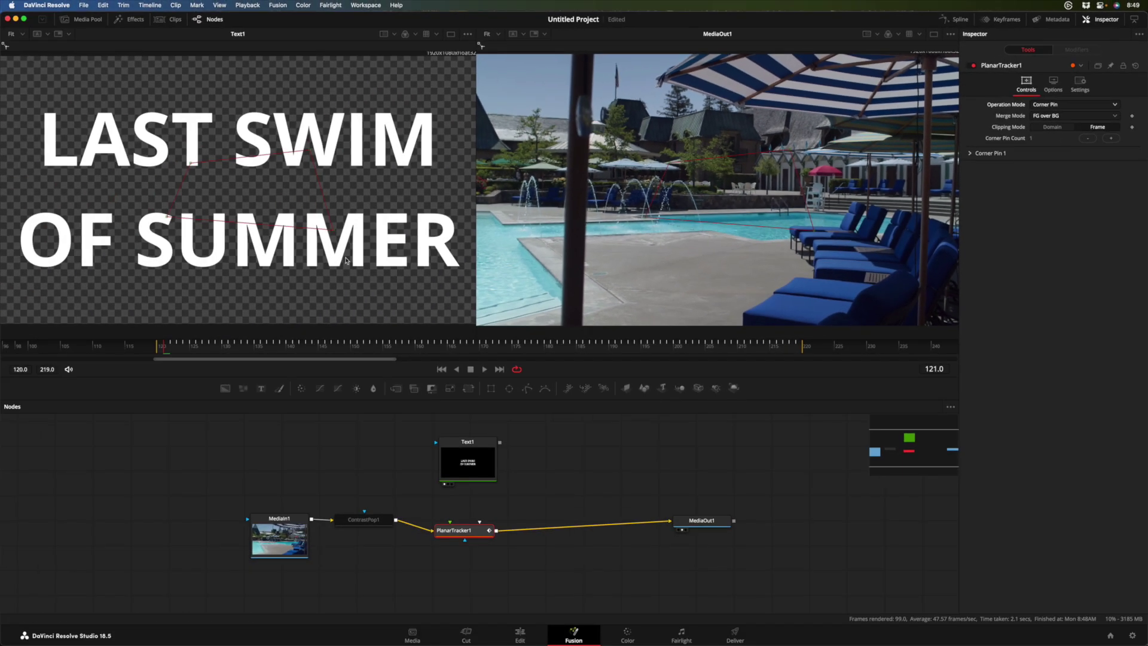
mouse_move(466, 467)
mouse_down()
mouse_move(442, 460)
mouse_move(454, 456)
mouse_up()
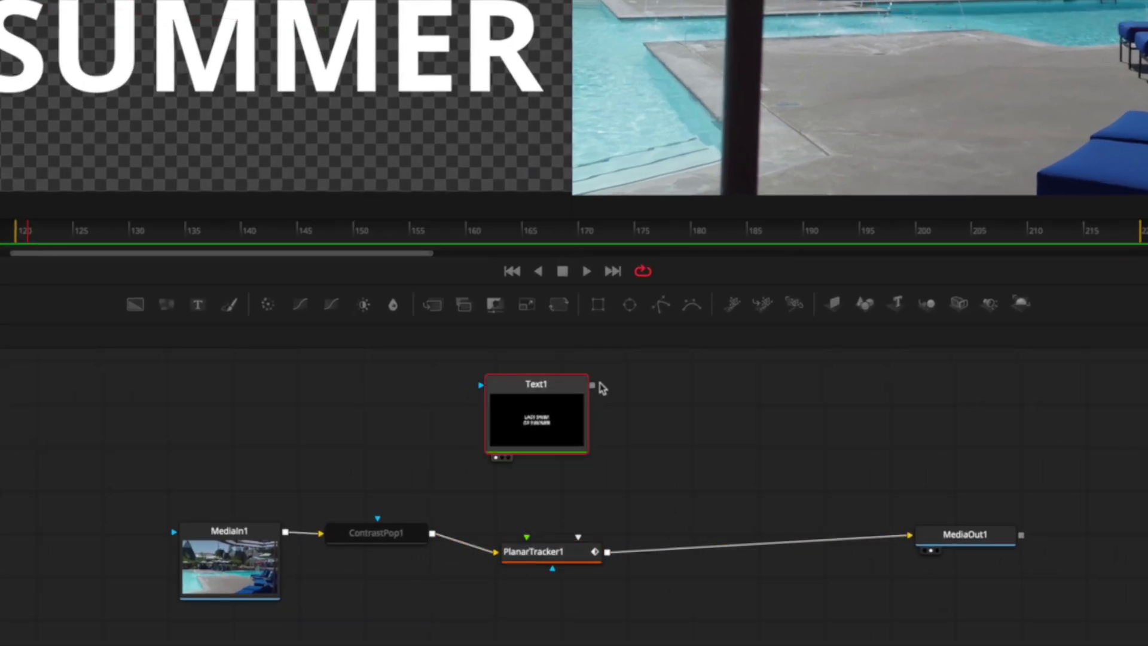
drag(593, 388, 529, 538)
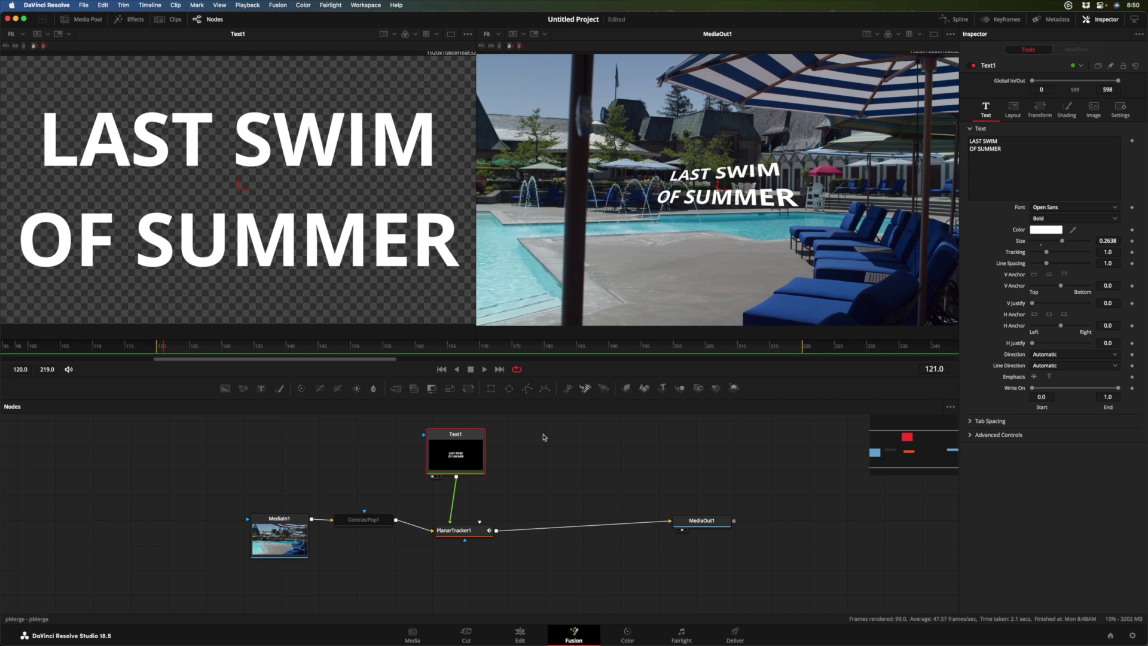
drag(464, 534, 462, 529)
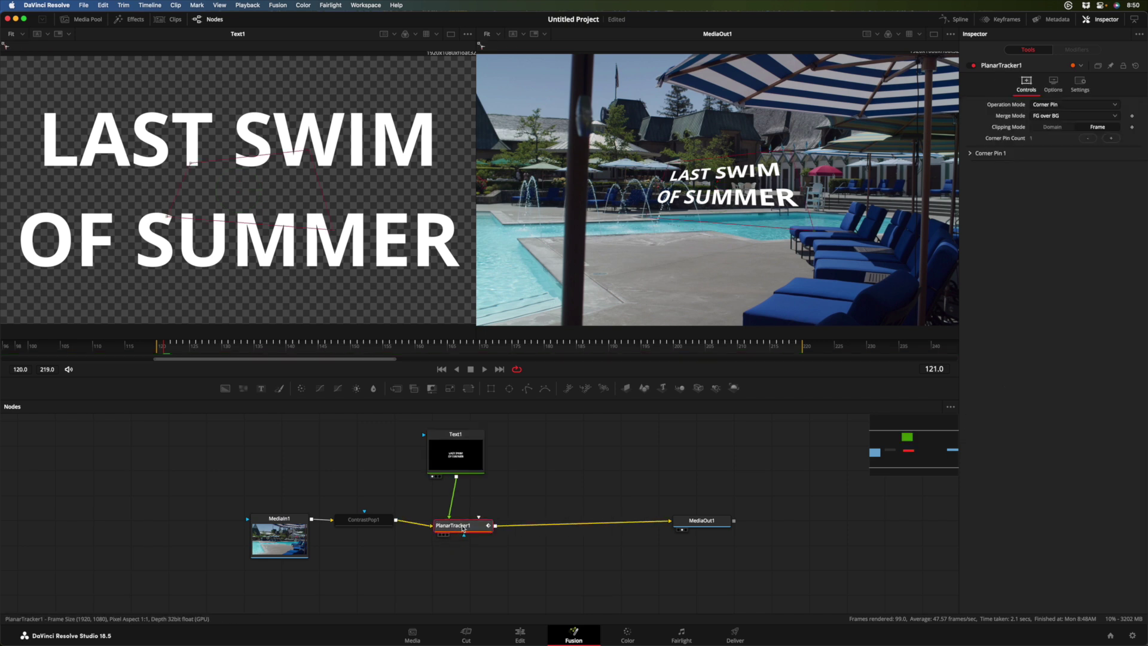
Show a single enlarged MediaOut1 viewer and scrub through the pinned title
click(933, 34)
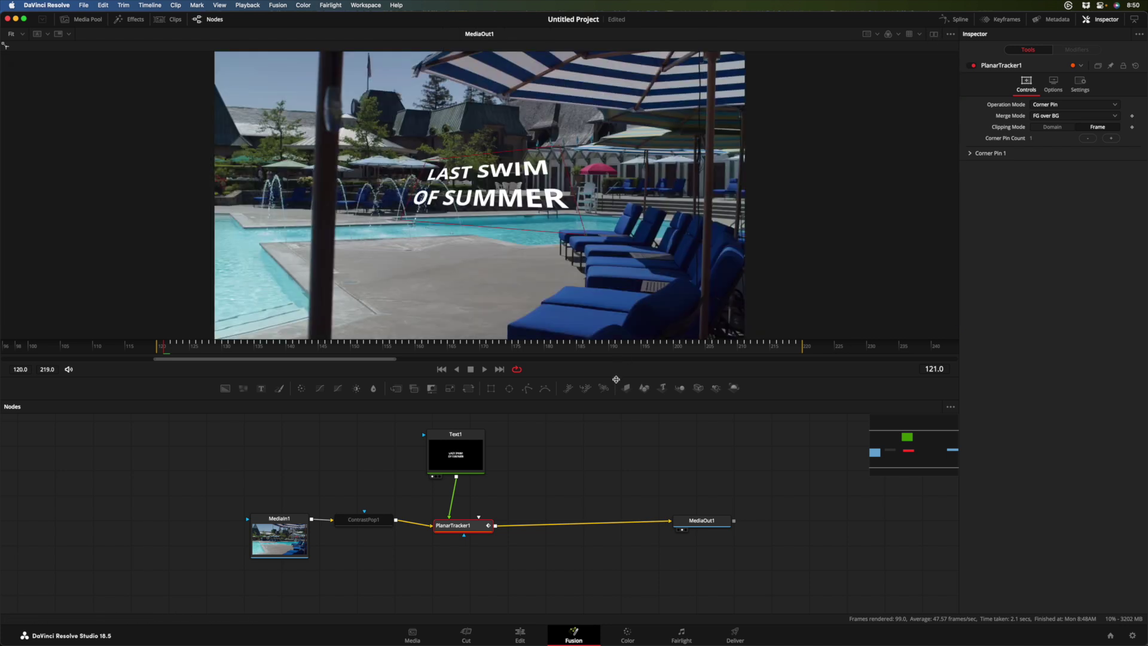
drag(616, 379, 611, 465)
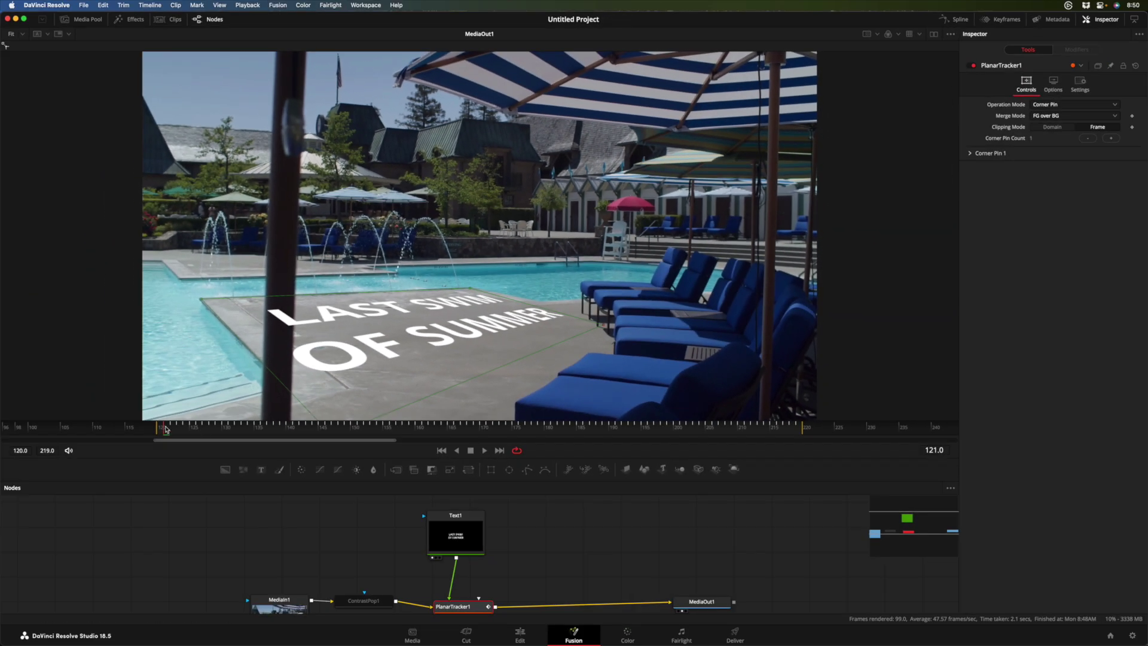
mouse_move(167, 430)
mouse_down()
mouse_move(775, 437)
mouse_move(168, 432)
mouse_up()
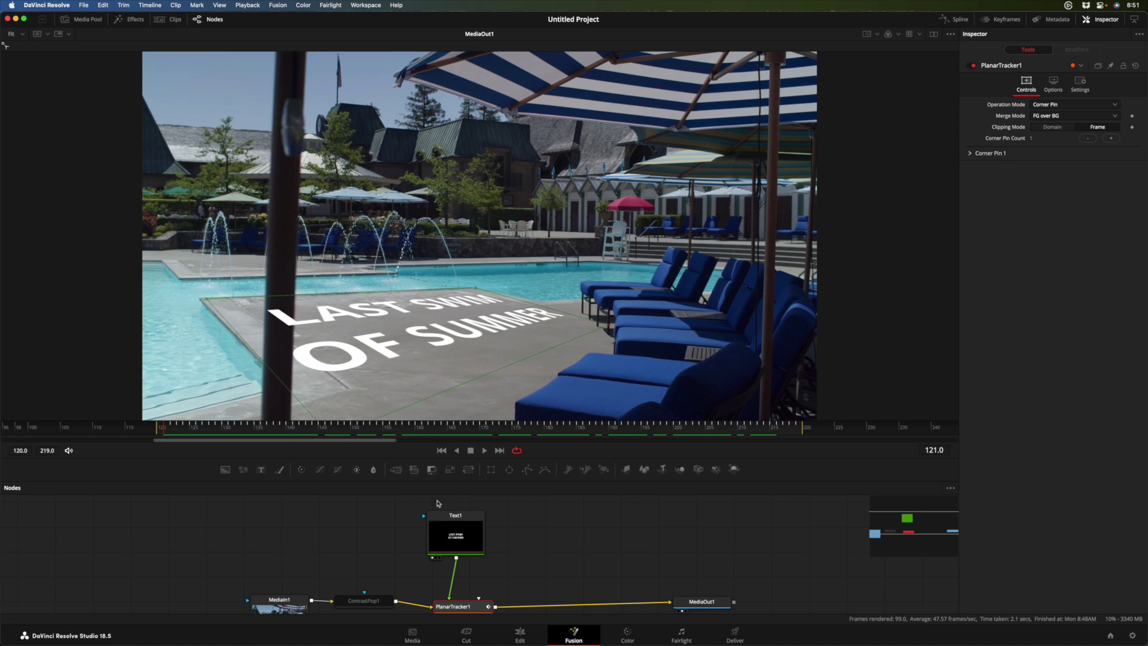
Pick a dark red colour for the Text1 title in the colour picker
click(455, 534)
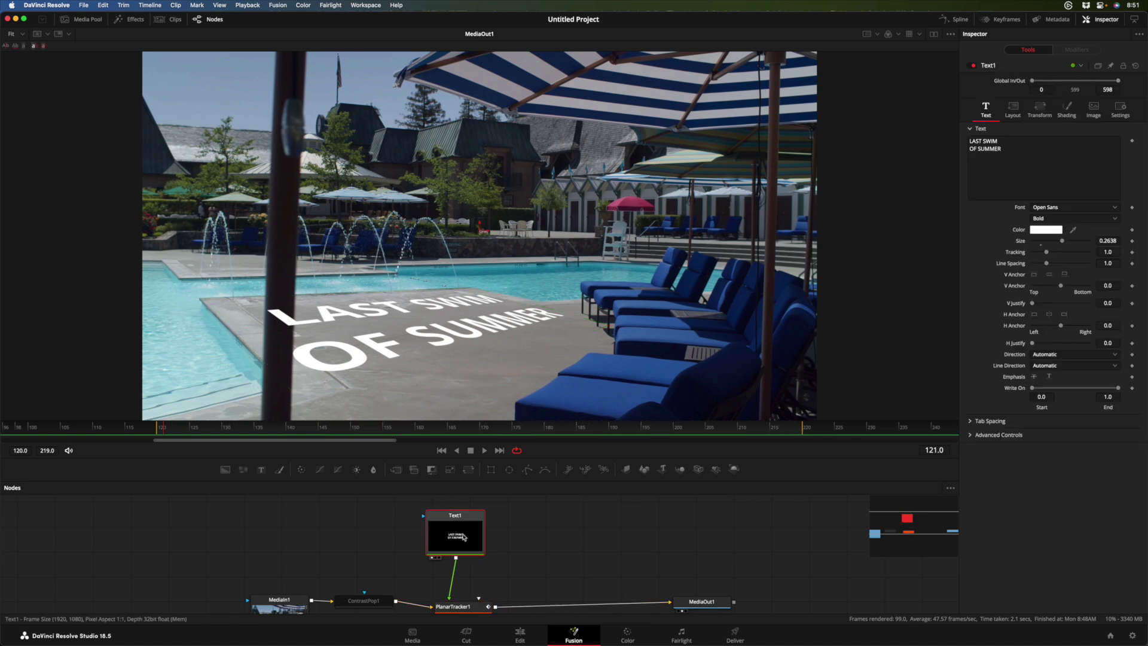
click(1056, 230)
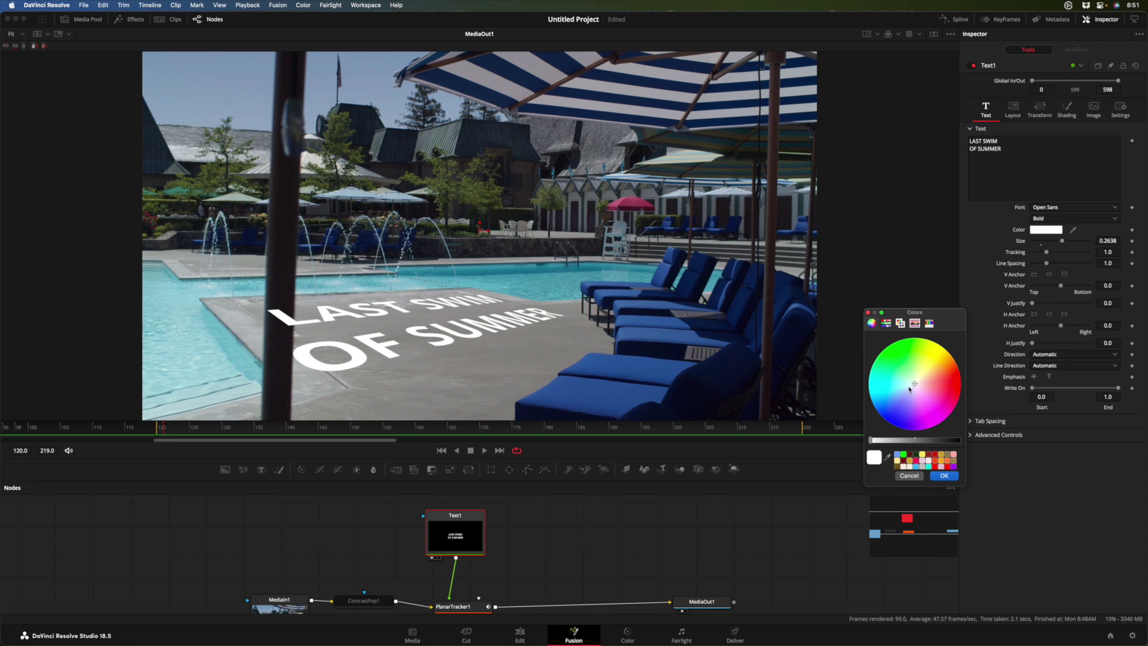
drag(909, 388, 949, 384)
drag(943, 440, 933, 442)
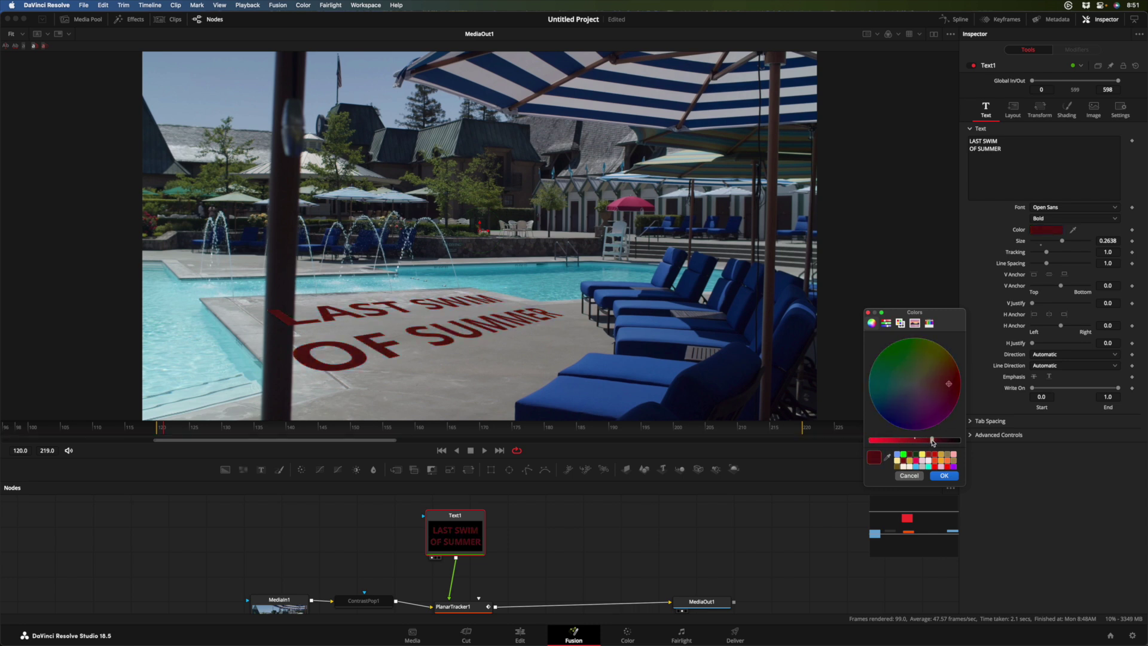
click(944, 476)
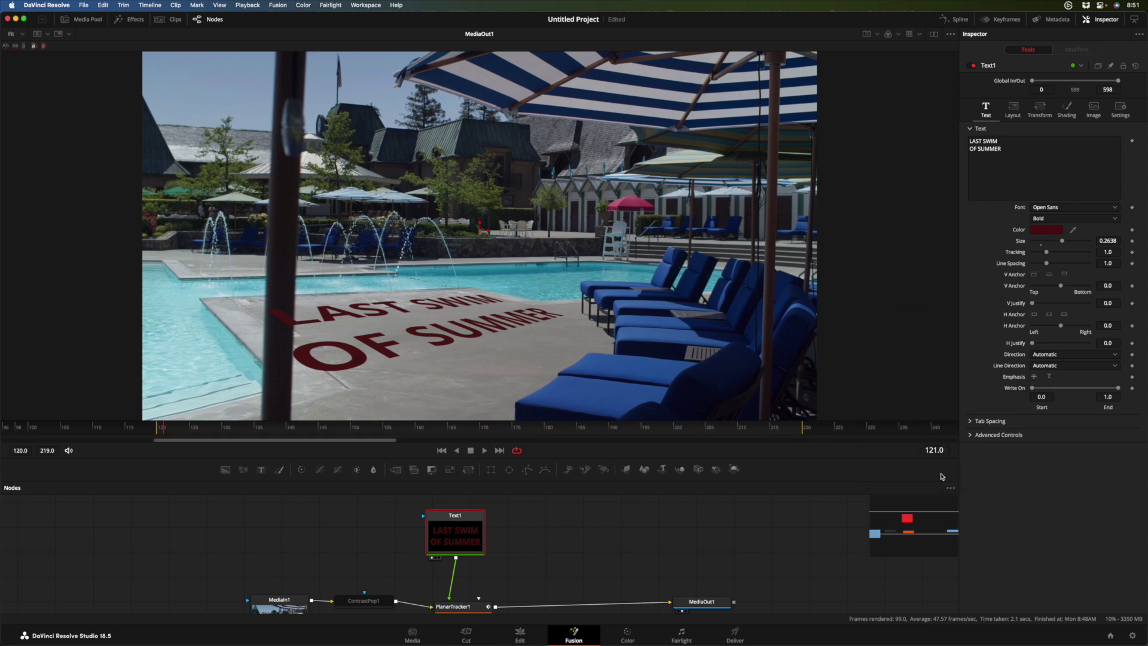
click(162, 429)
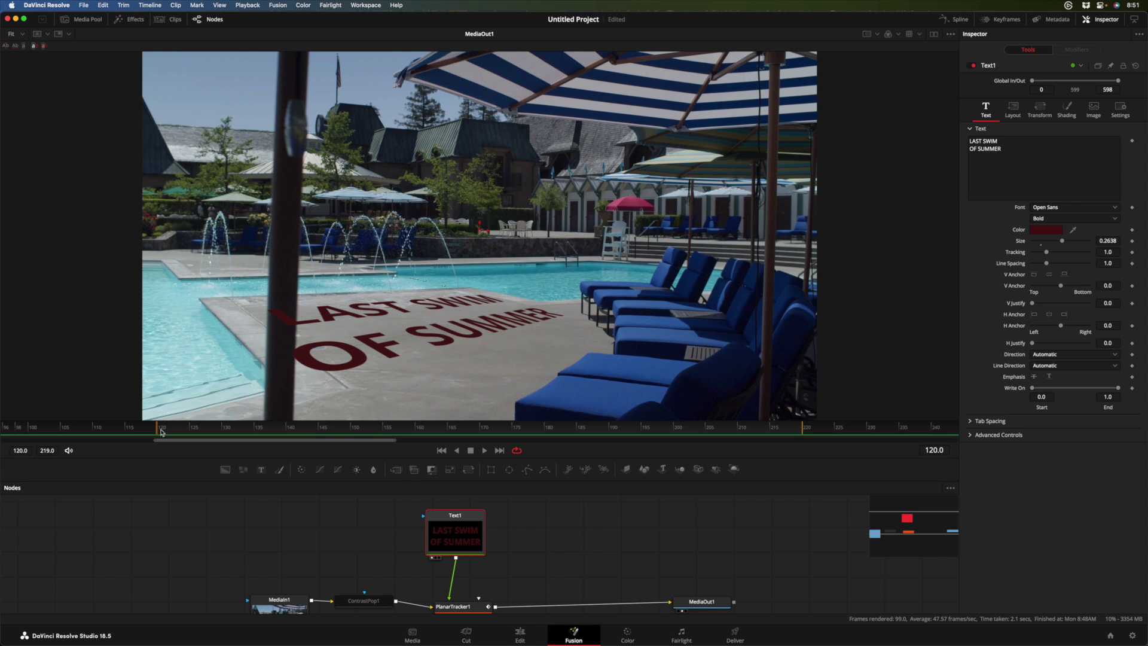
Set Corner Pin 1's Apply Mode to Darker Color and scrub frames 121–131 to check
drag(161, 431, 167, 430)
drag(453, 607, 453, 598)
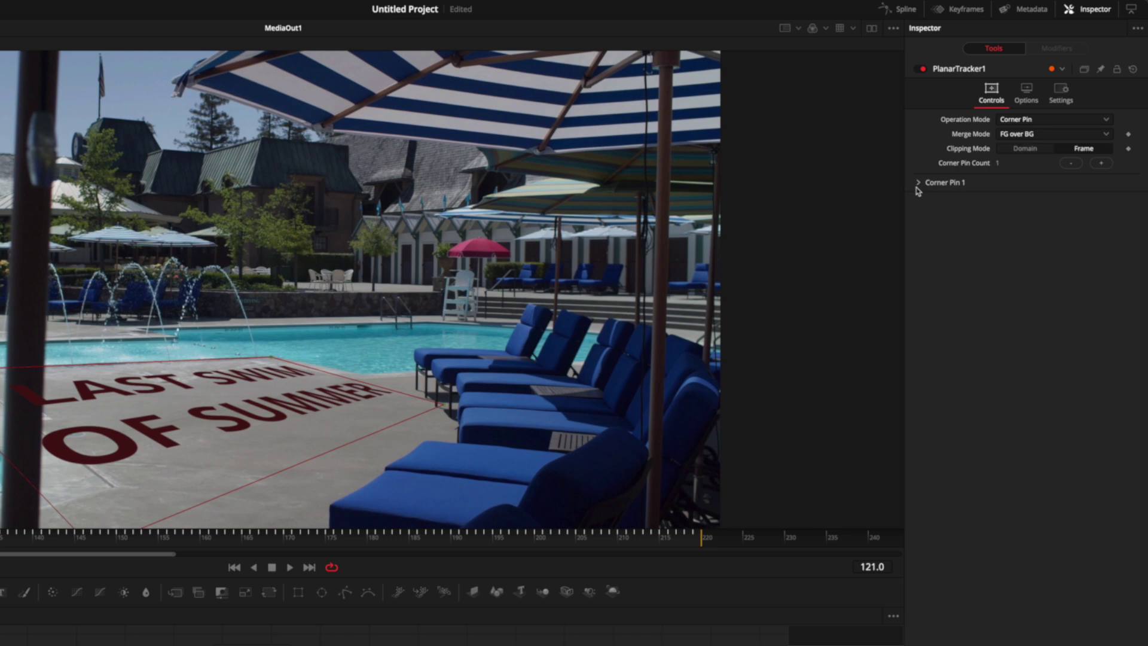
click(918, 183)
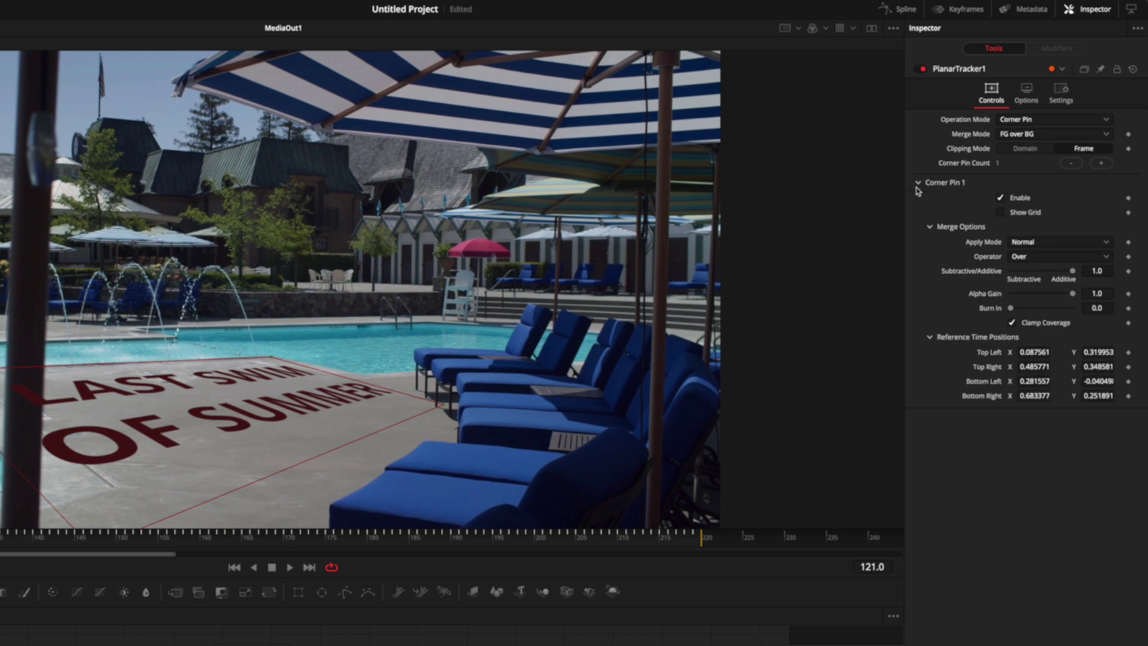
click(1076, 245)
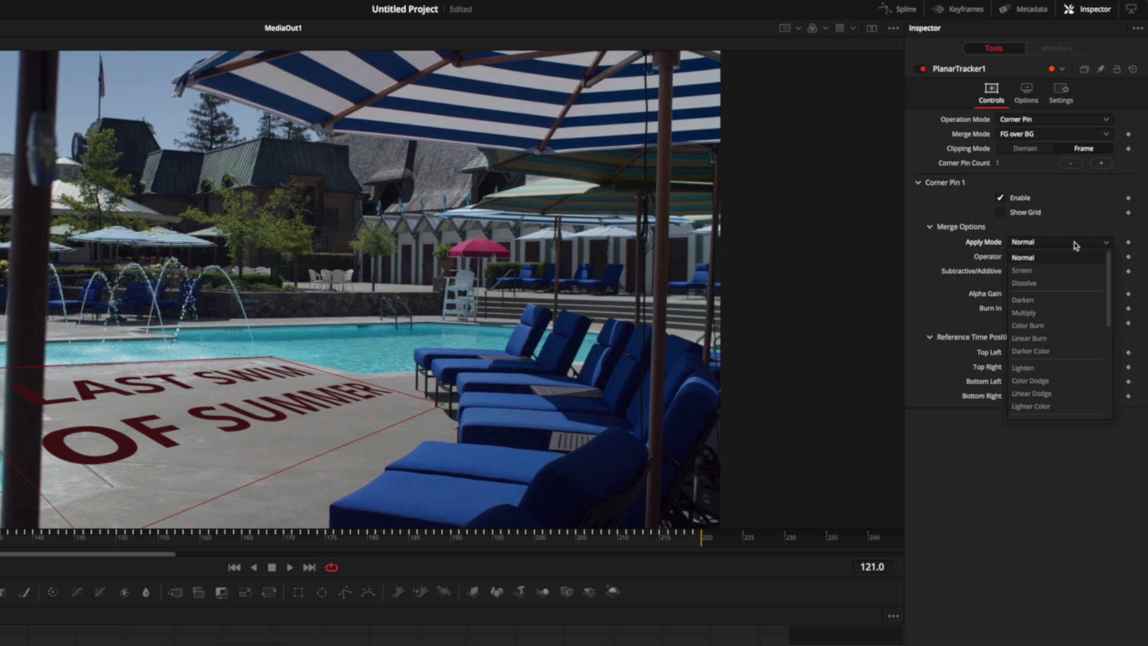
click(1060, 355)
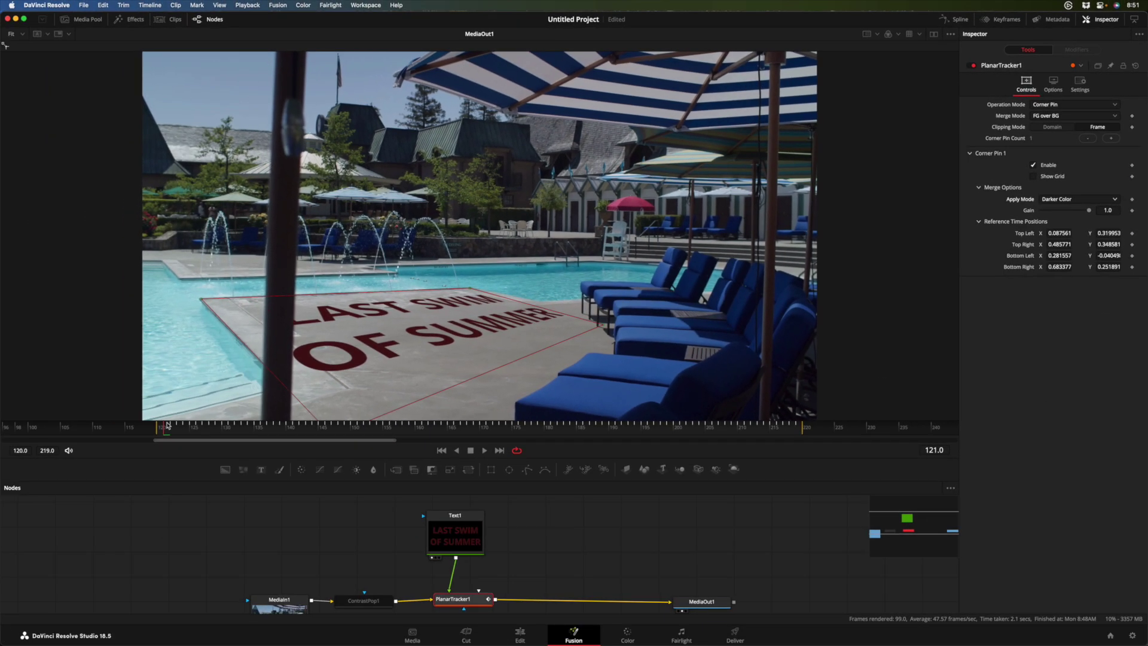
drag(0, 539, 0, 539)
drag(194, 429, 603, 441)
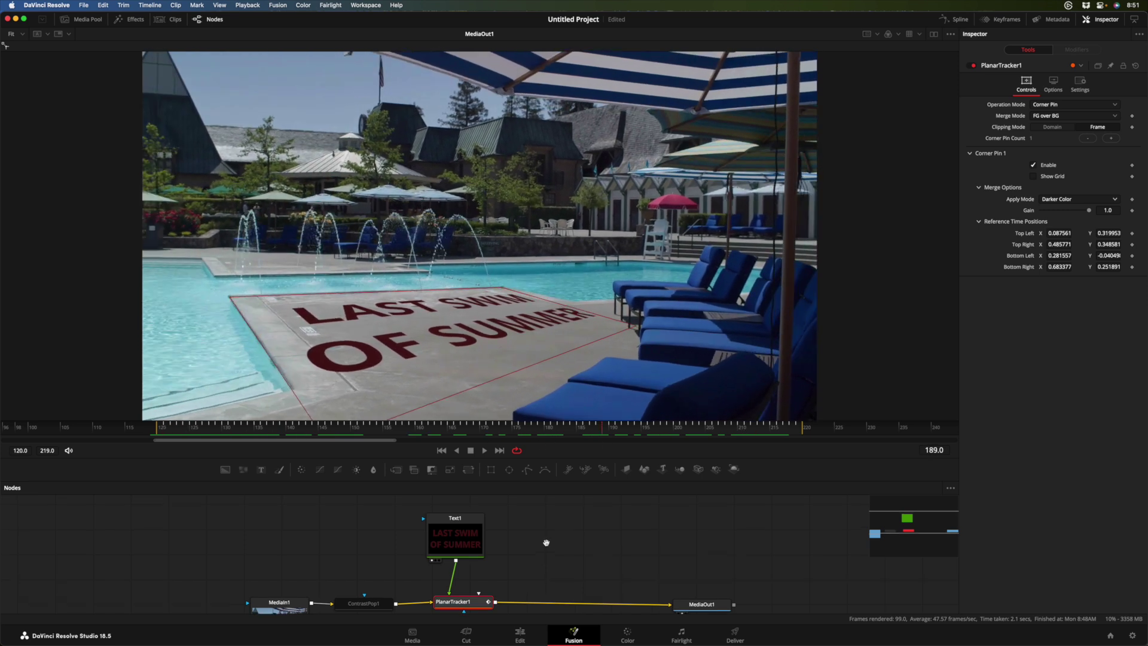
drag(180, 429, 234, 435)
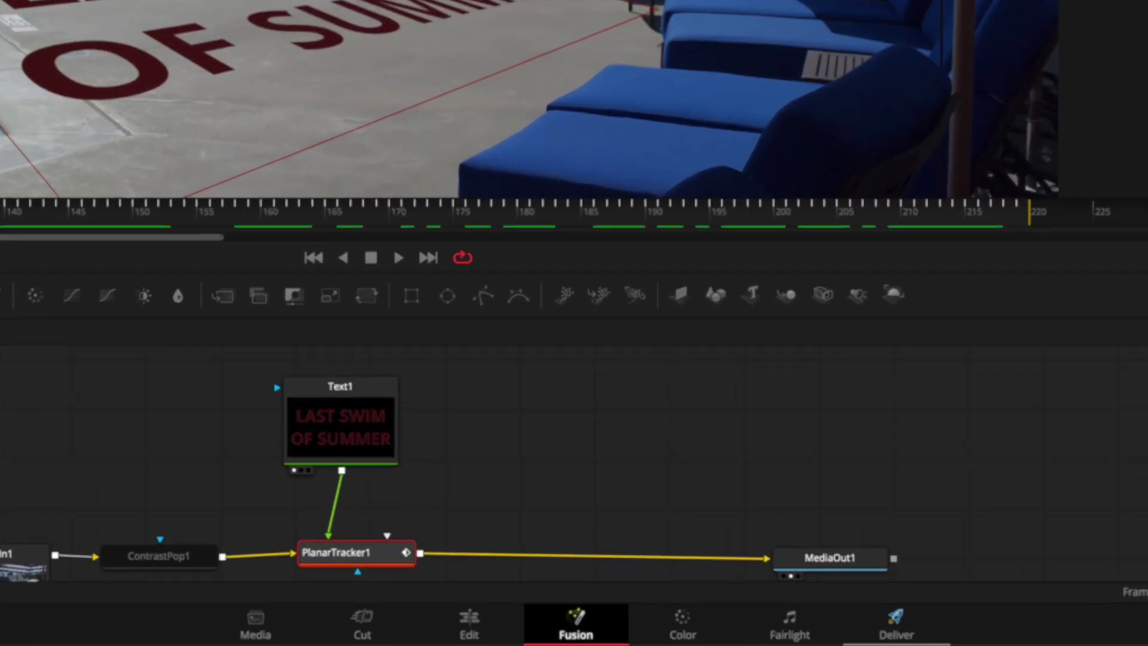
On the Deliver page, limit the render range to the clip and name the output 'Last Swim'
click(896, 625)
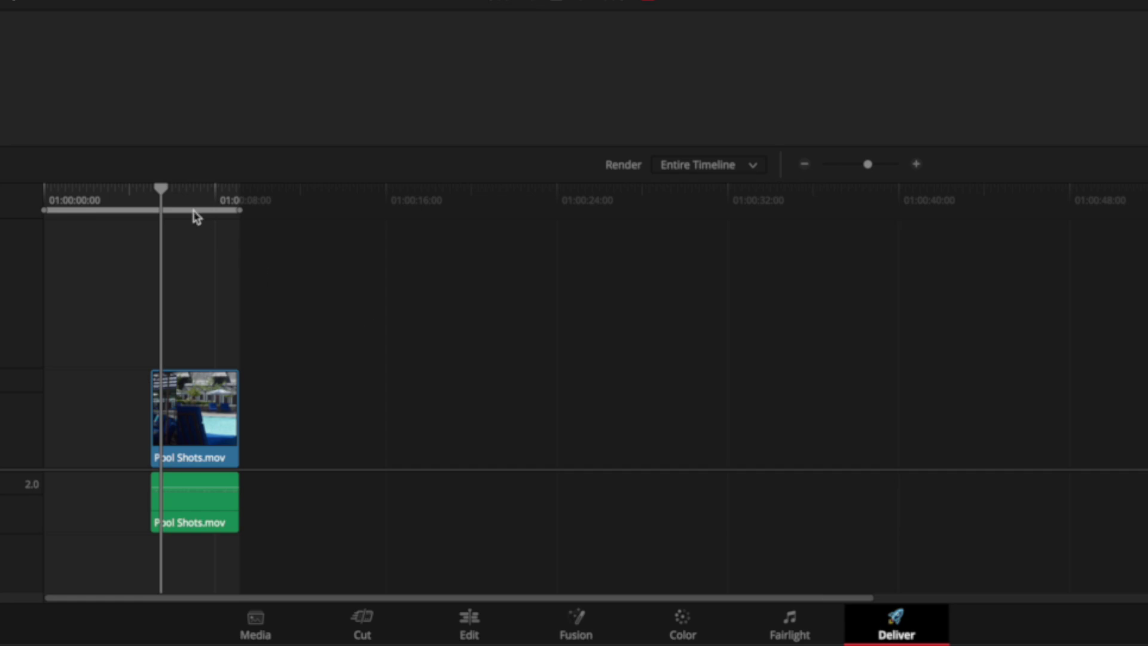
drag(159, 206, 189, 242)
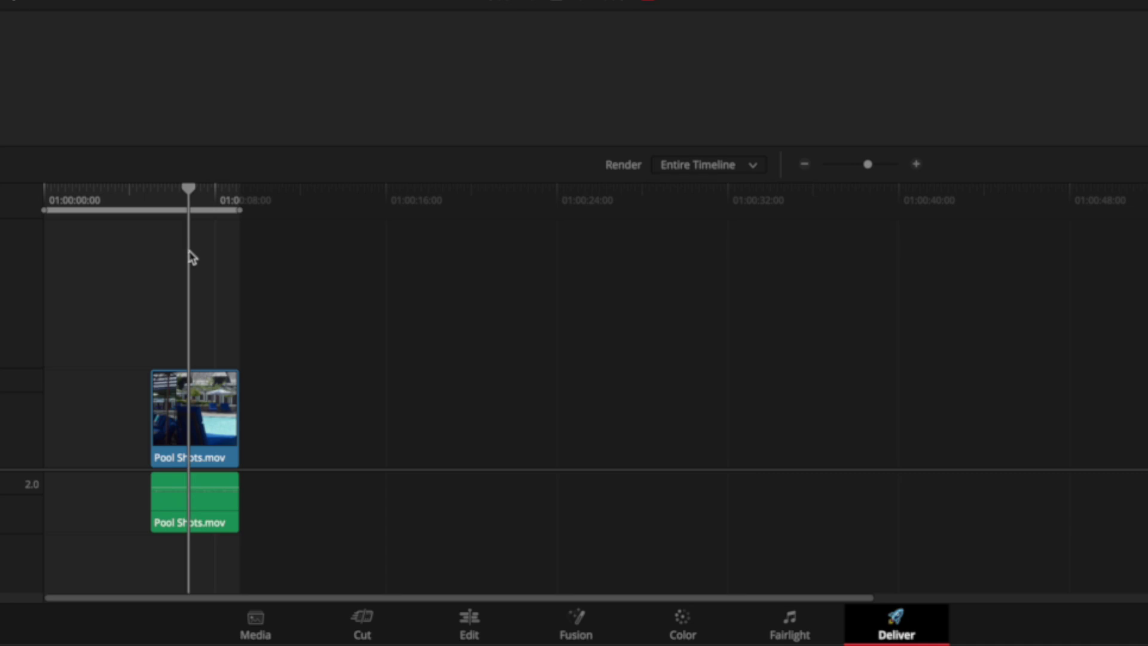
key(x)
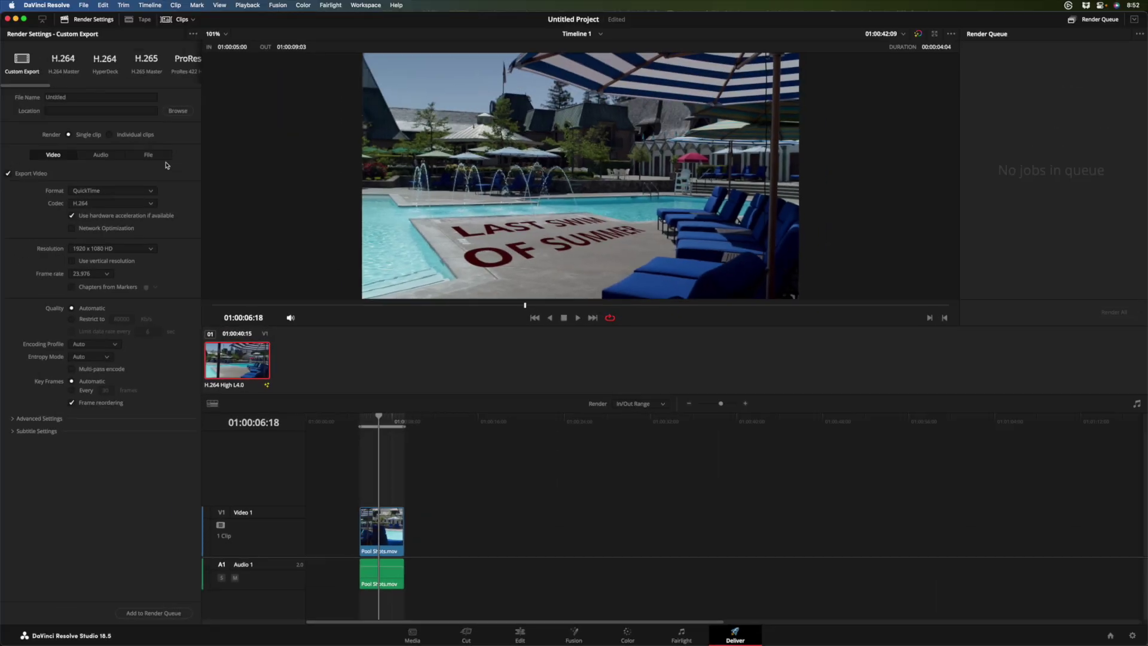
click(58, 97)
text(Last Swim)
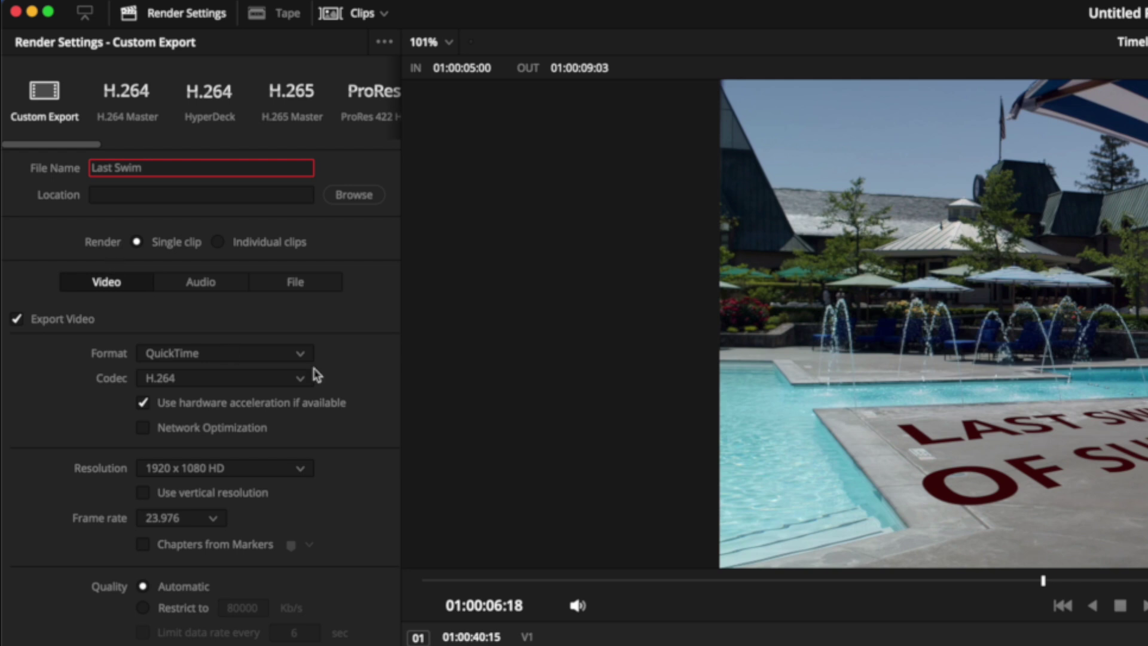
Set the codec to Apple ProRes, queue the job into Resolve Renders, and render it
click(232, 381)
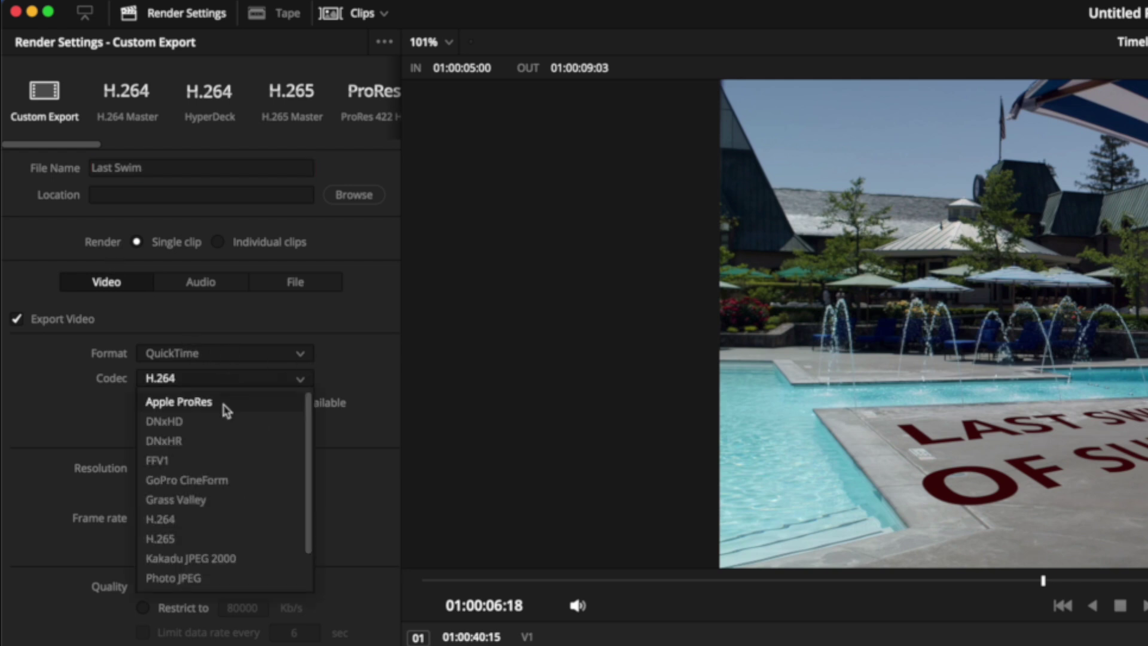
click(223, 402)
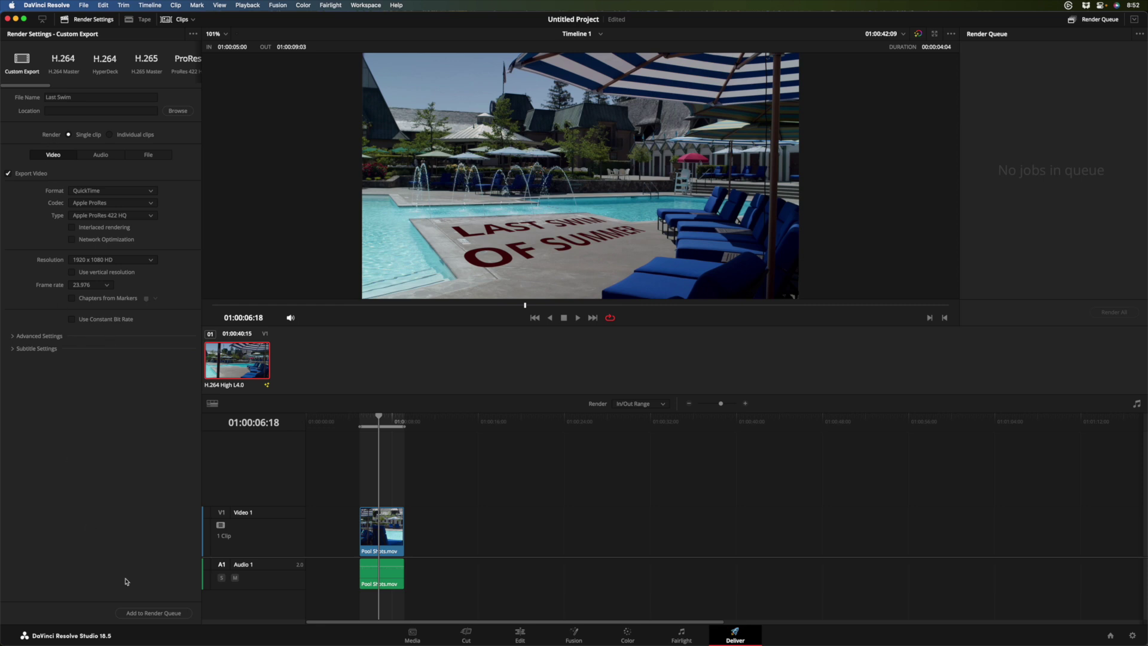
click(153, 614)
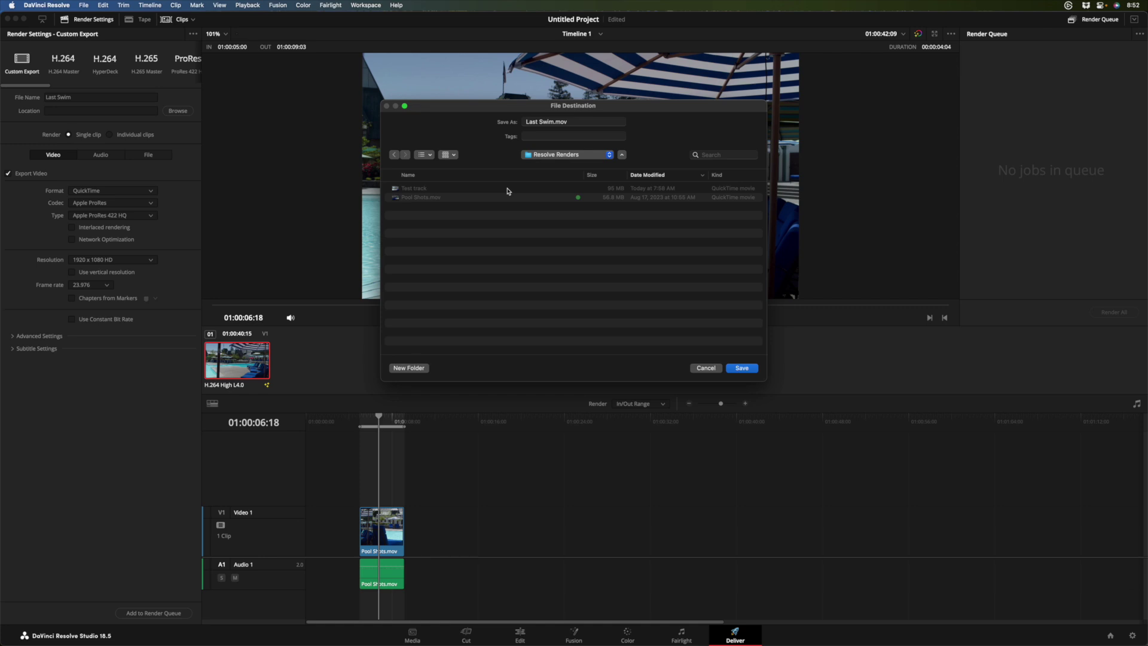
click(747, 369)
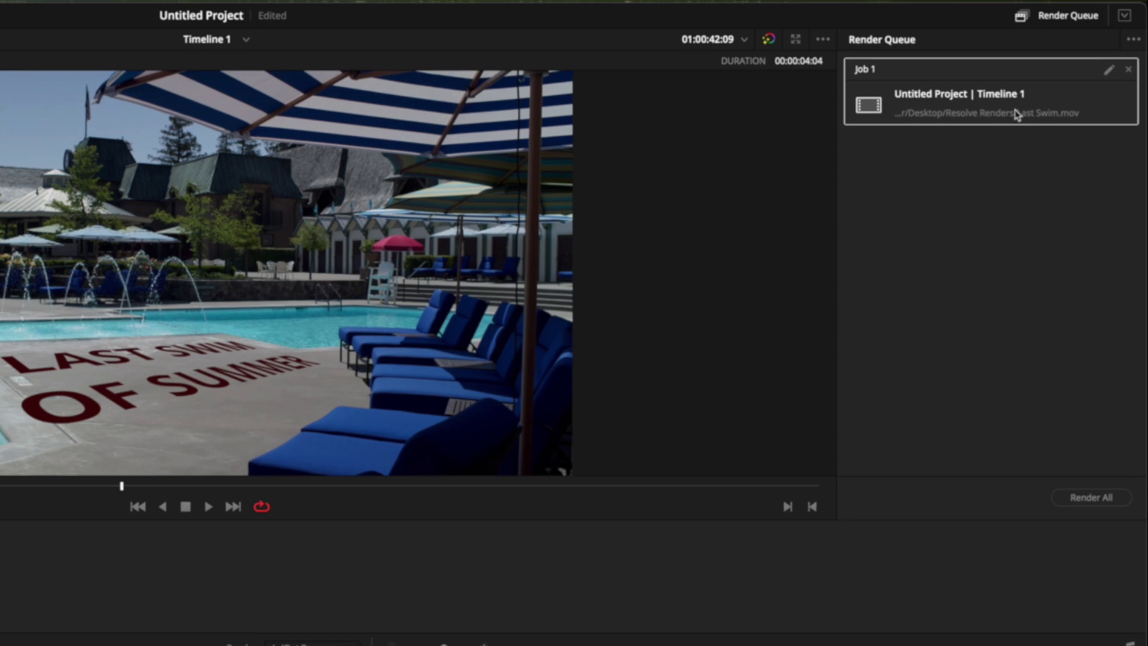
click(1082, 498)
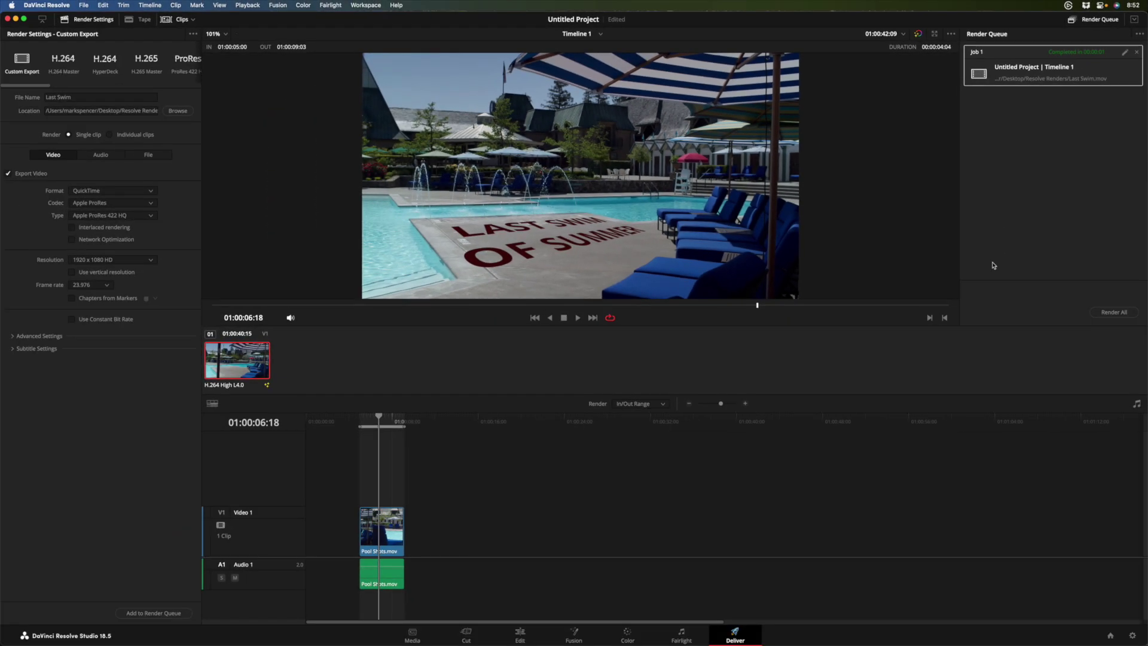
Bring up the Resolve Renders folder holding Last Swim and hide Resolve
key(super+Tab)
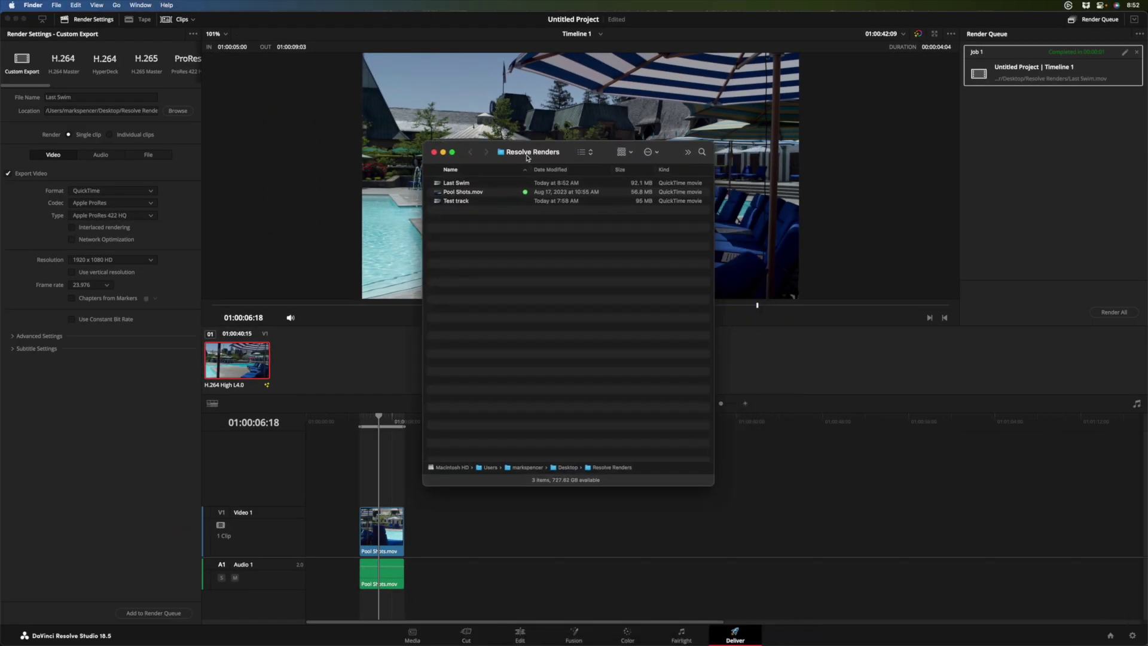
key(super+alt+h)
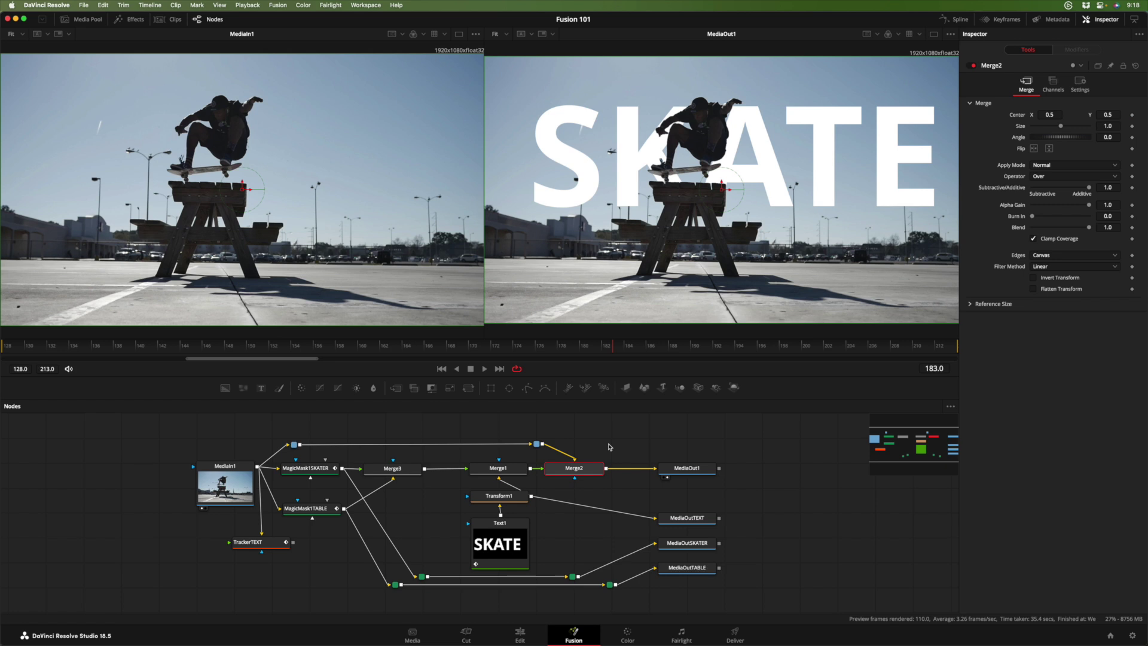
Scrub the skate example back to earlier frames in the Fusion 101 project
mouse_move(596, 347)
mouse_down()
mouse_move(413, 352)
mouse_move(586, 359)
mouse_up()
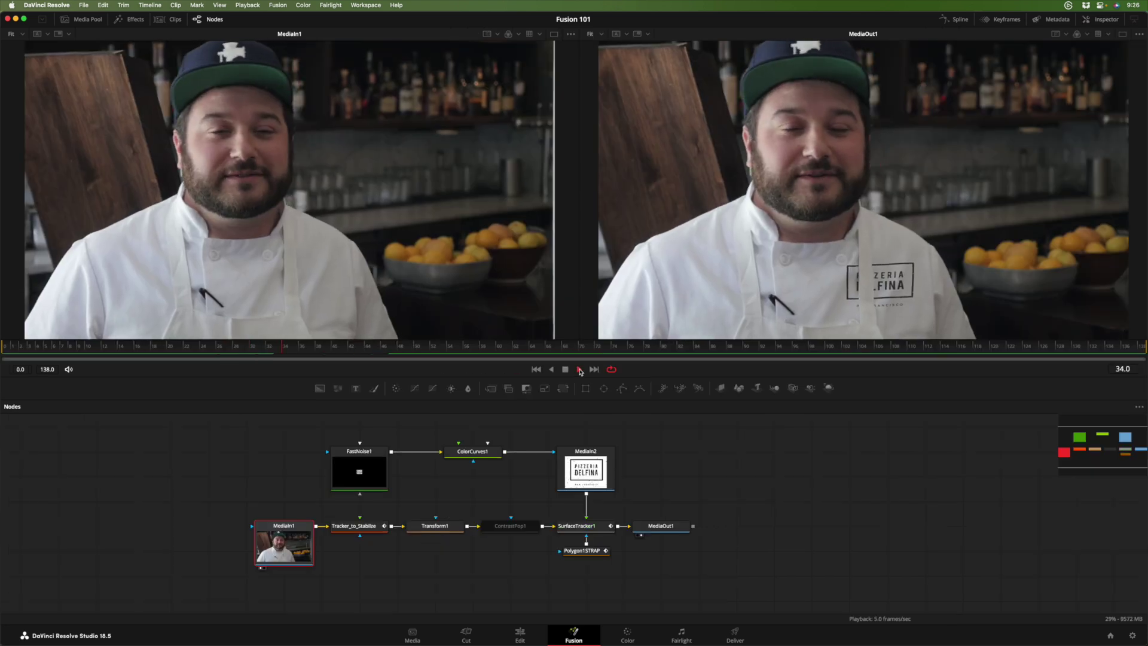